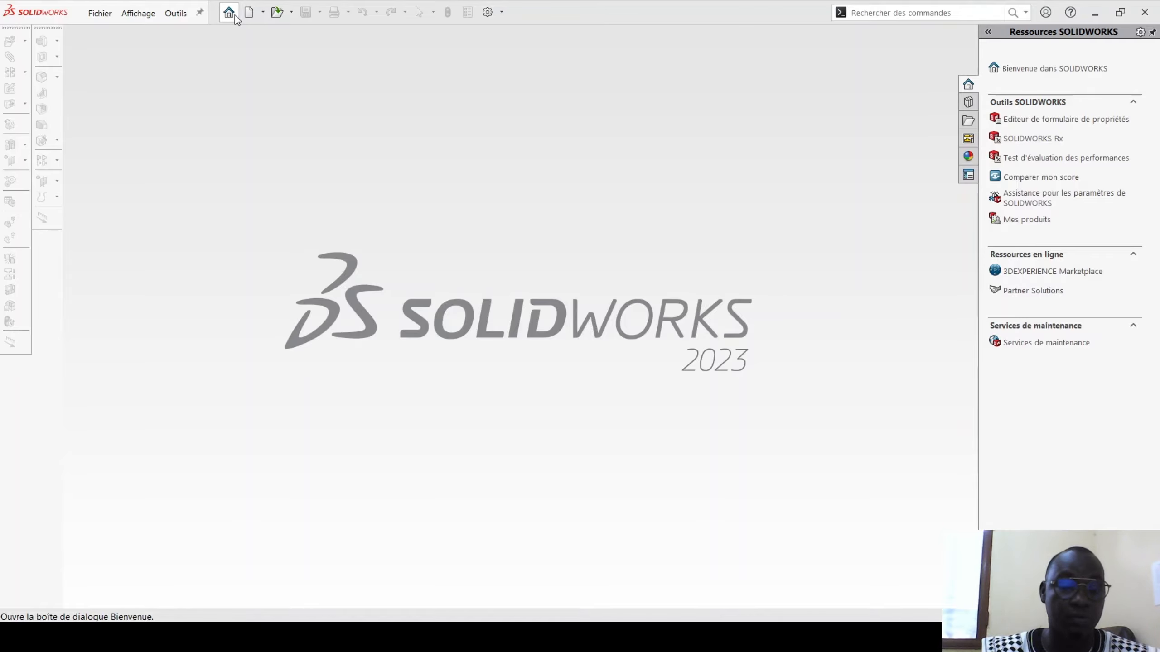
Create a new part document
click(233, 15)
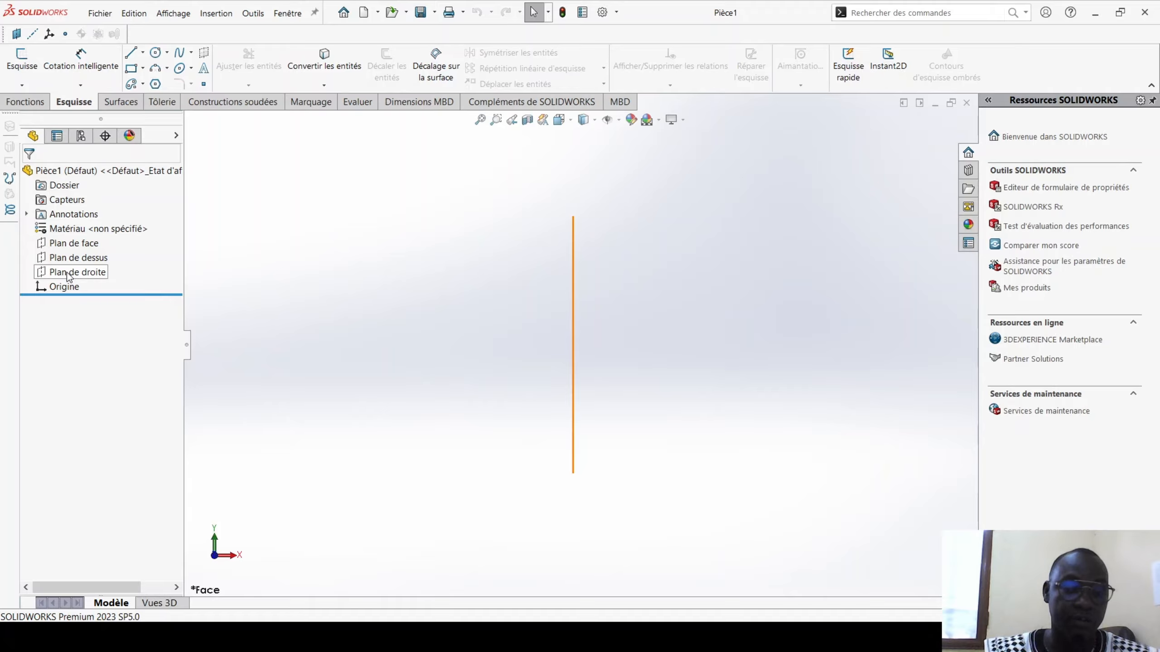
View Plan de face, Plan de dessus and Plan de droite face-on, each from both of its sides
click(74, 243)
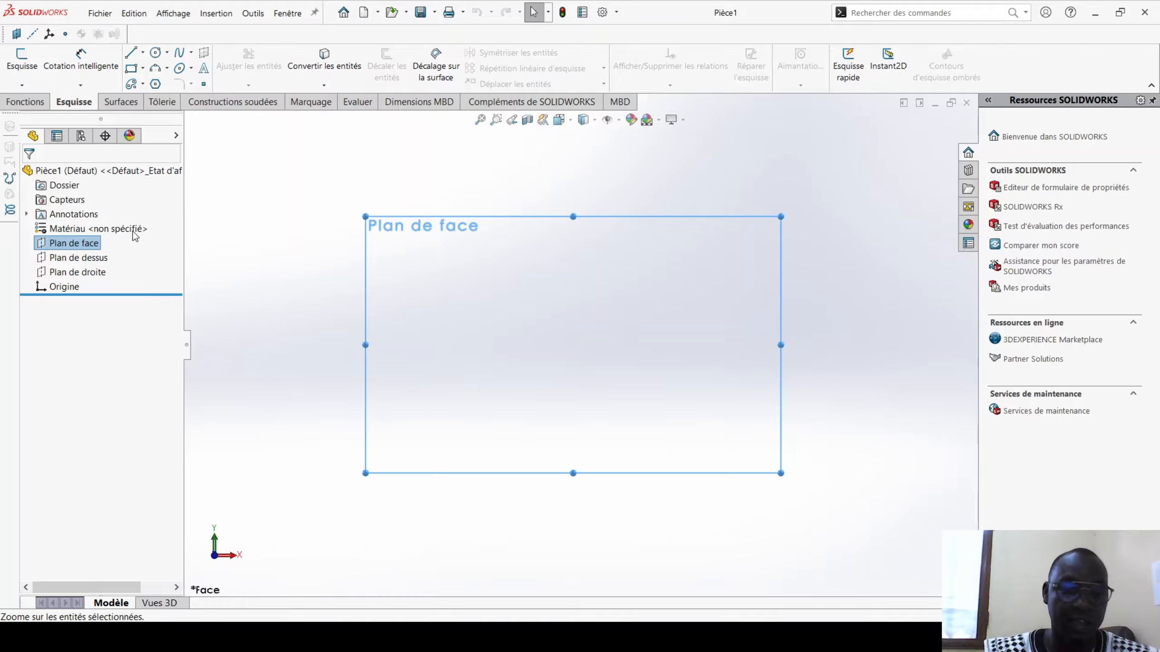
click(158, 230)
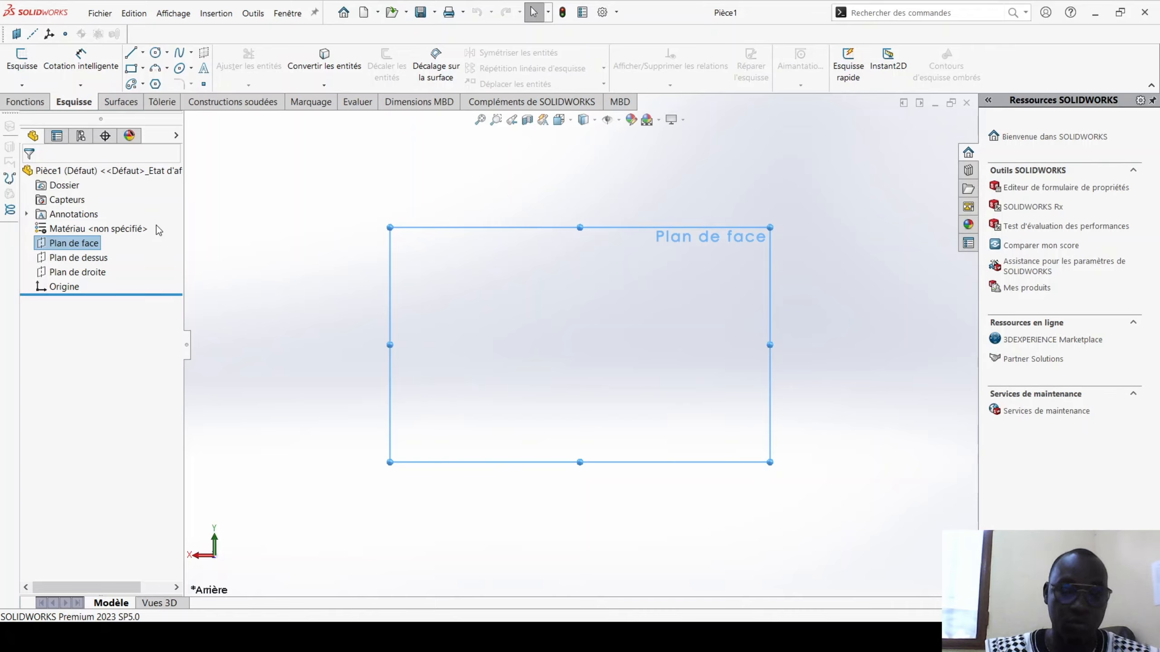
click(87, 260)
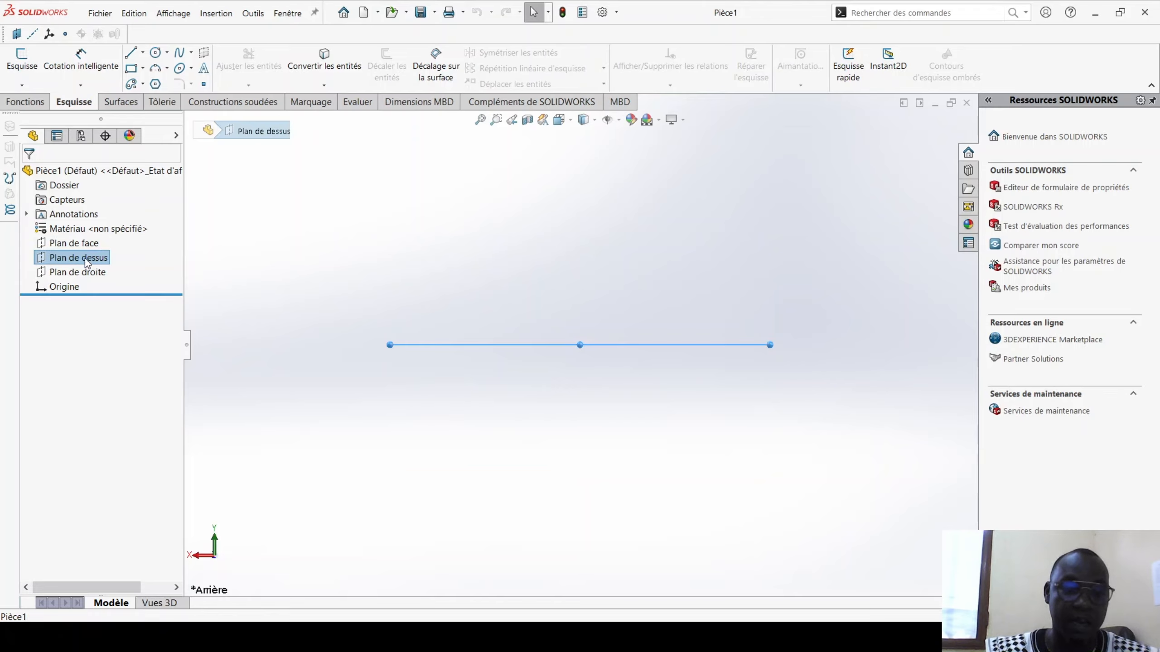
click(146, 236)
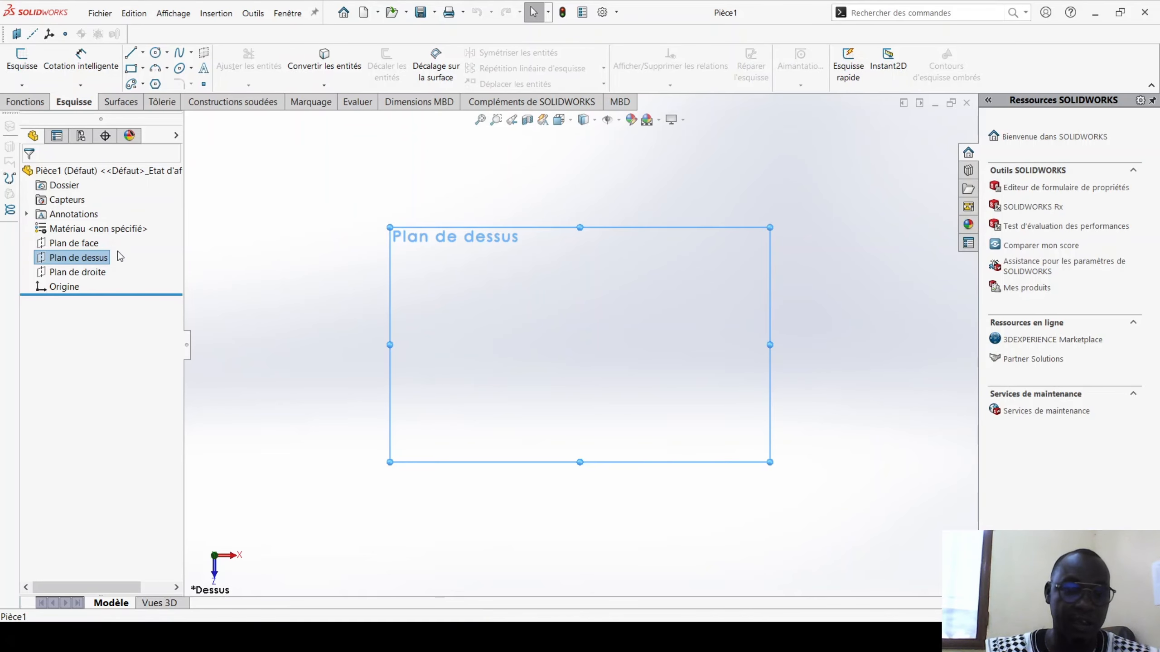
click(161, 242)
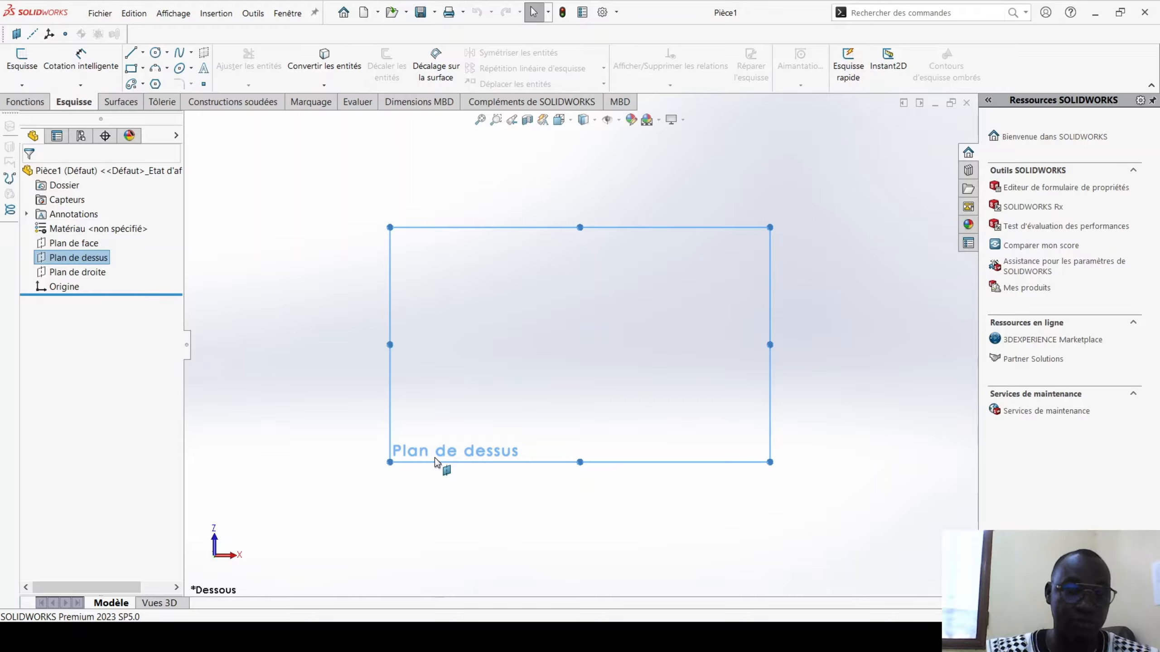
click(78, 272)
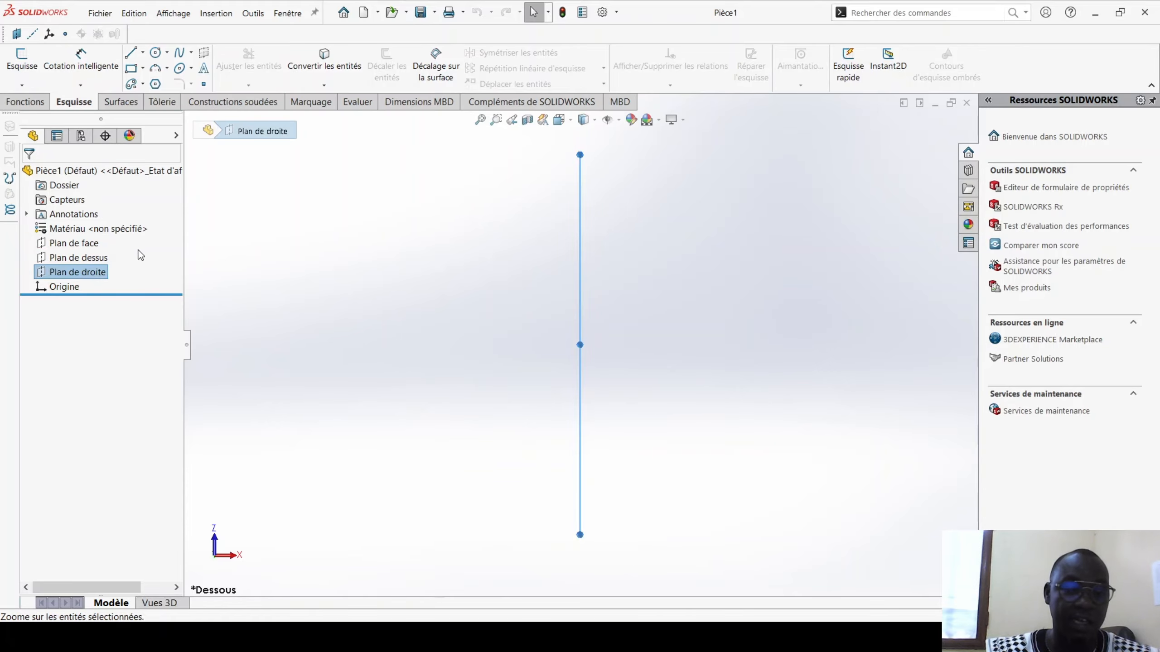
click(157, 251)
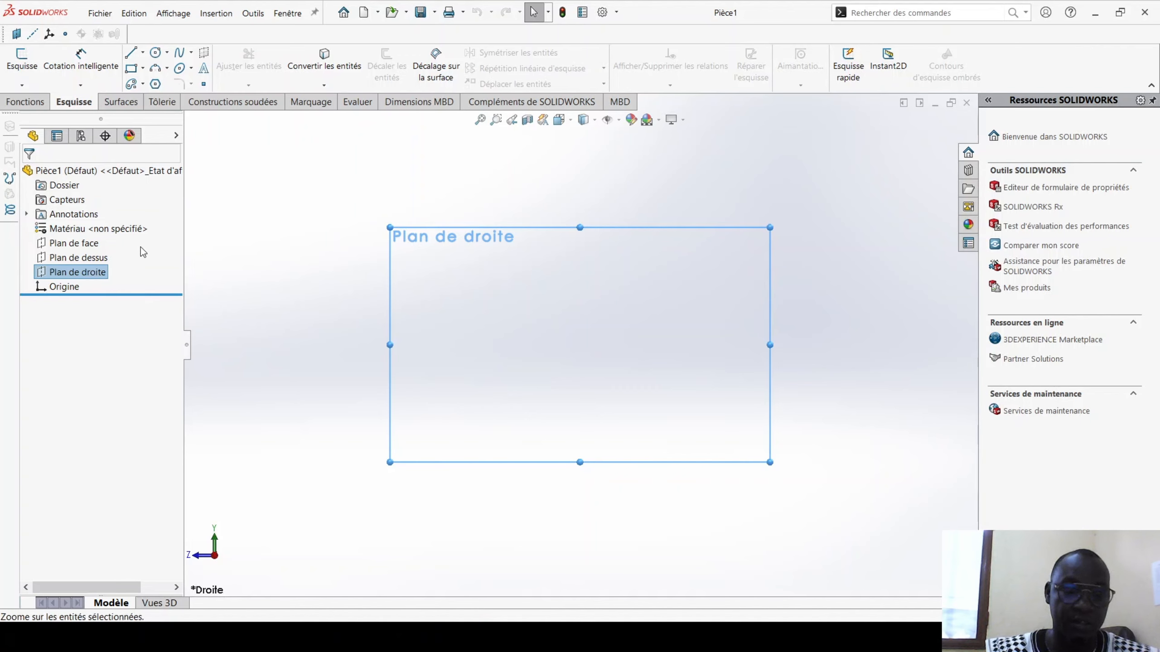
click(160, 252)
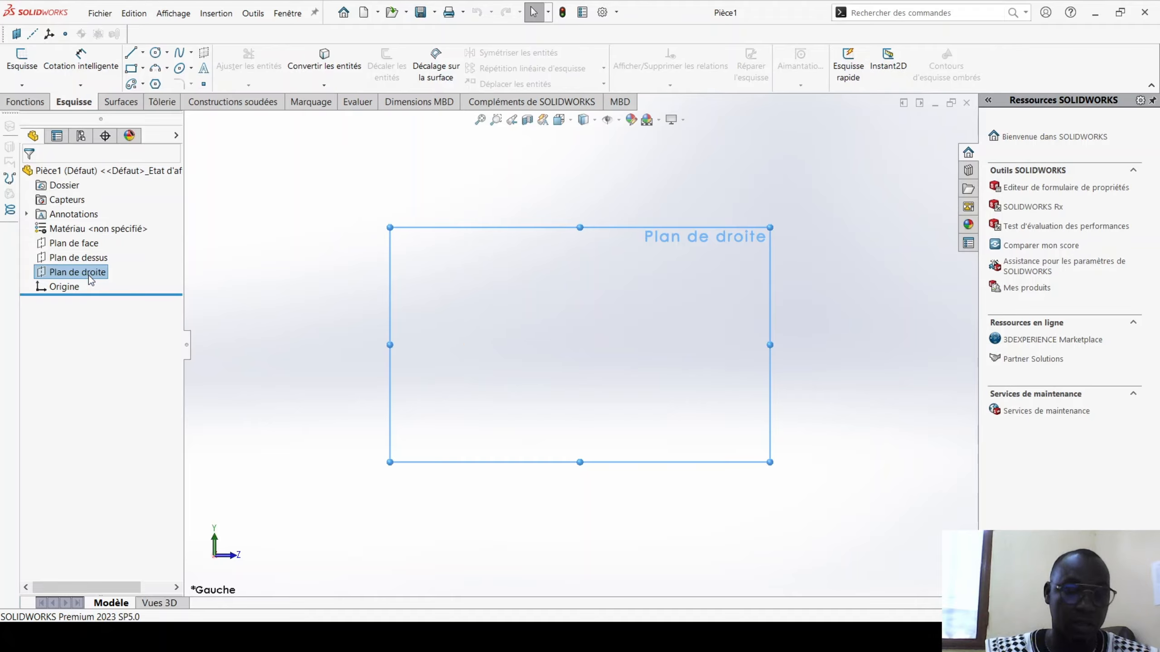
Start a sketch on Plan de face and draw a slightly sloped base line about 144 mm long, rightward from the origin
click(73, 243)
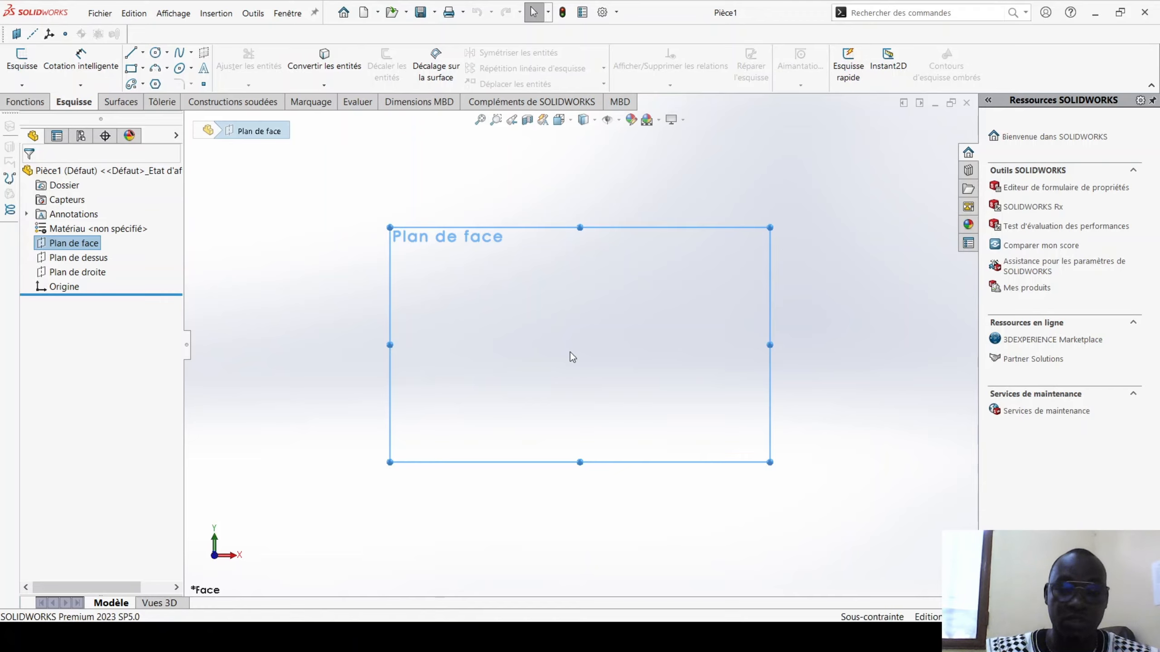
key(l)
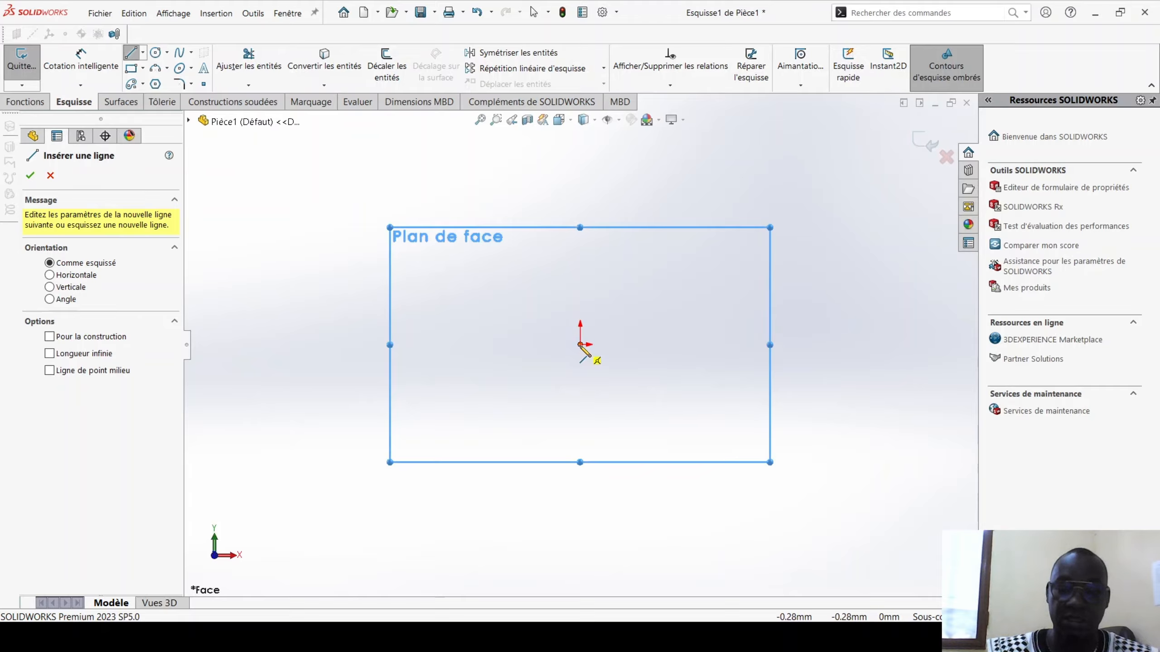
click(580, 345)
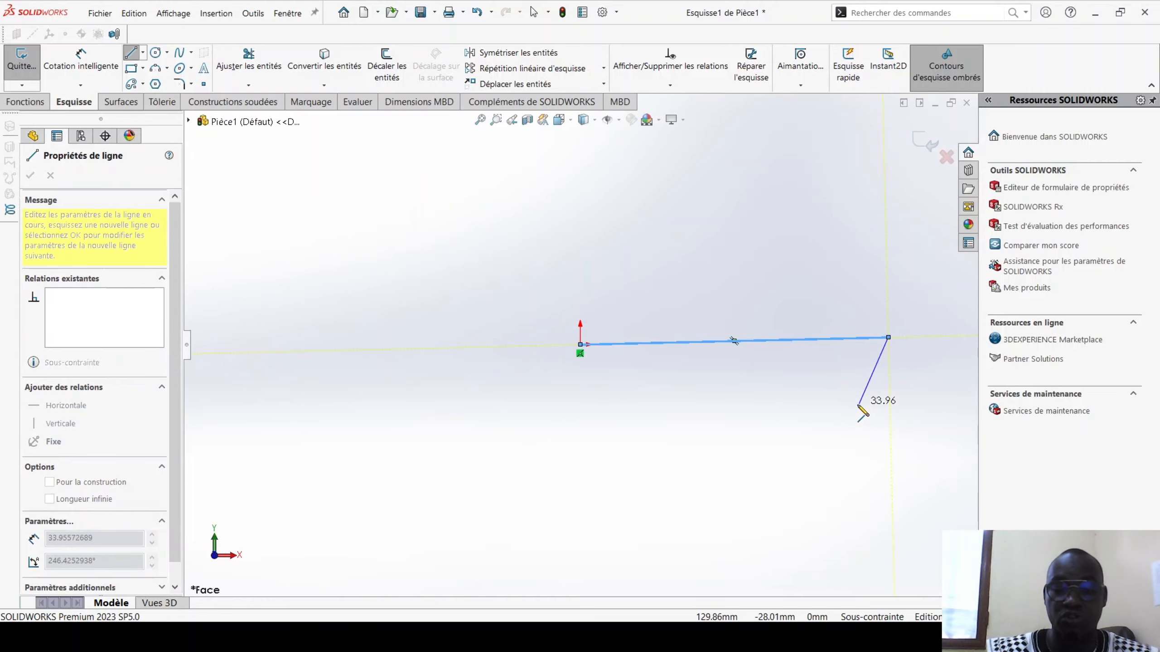
key(Escape)
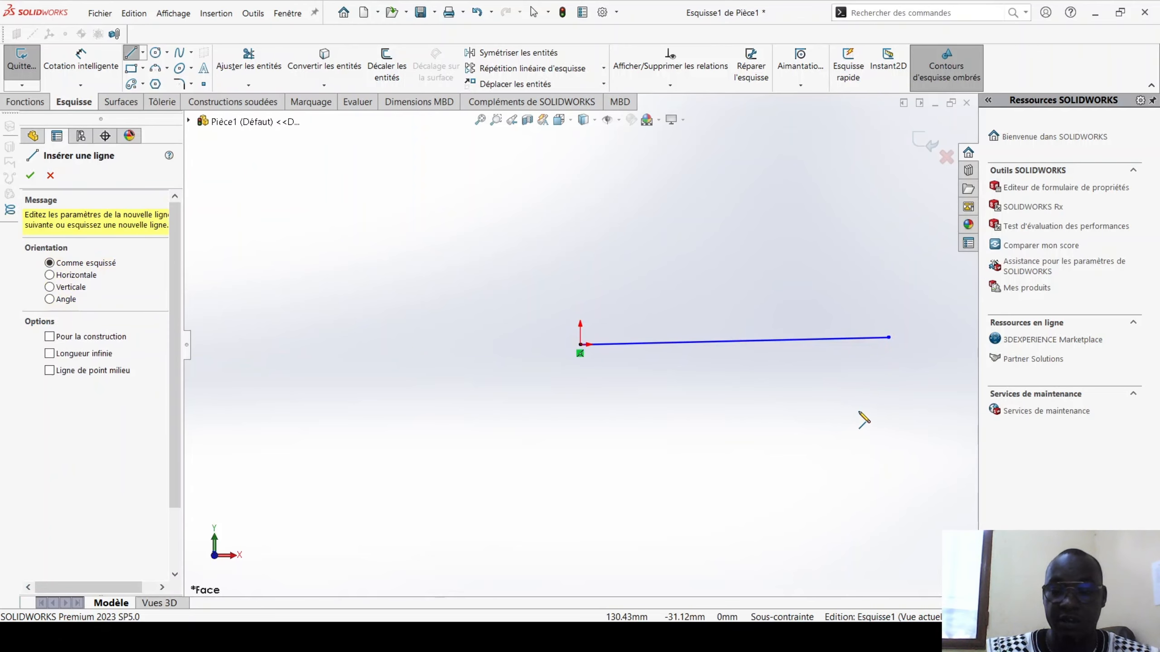
Draw a slanted right side about 68 mm long ending on the base line, and a horizontal top line about 134 mm long crossing it
click(857, 197)
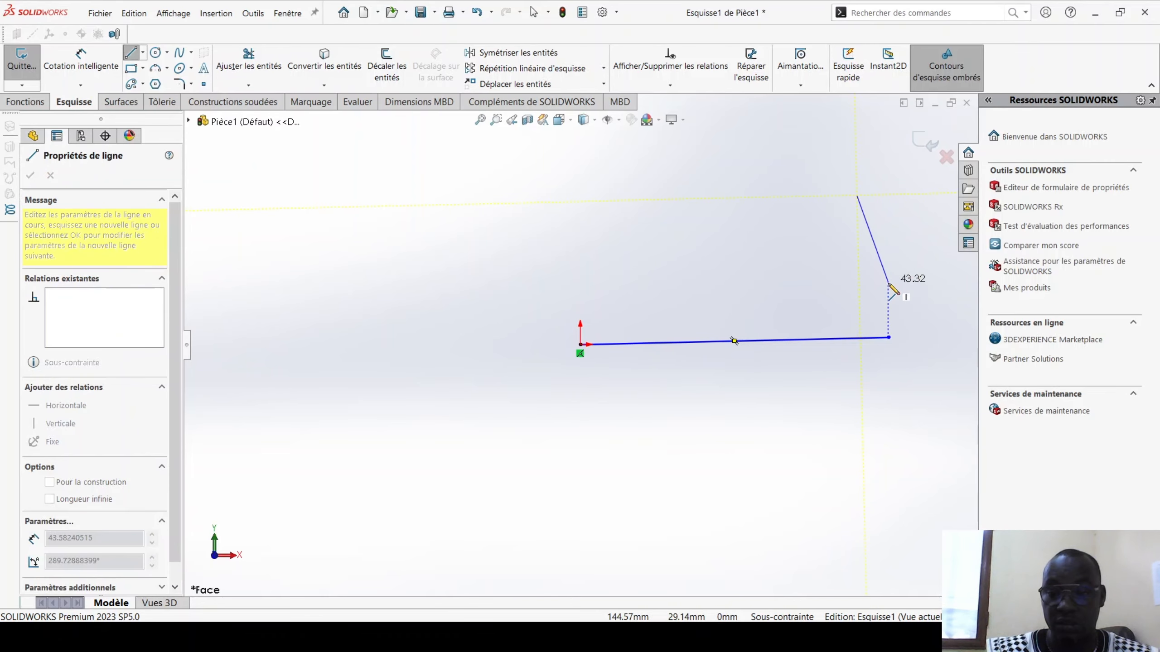
click(878, 339)
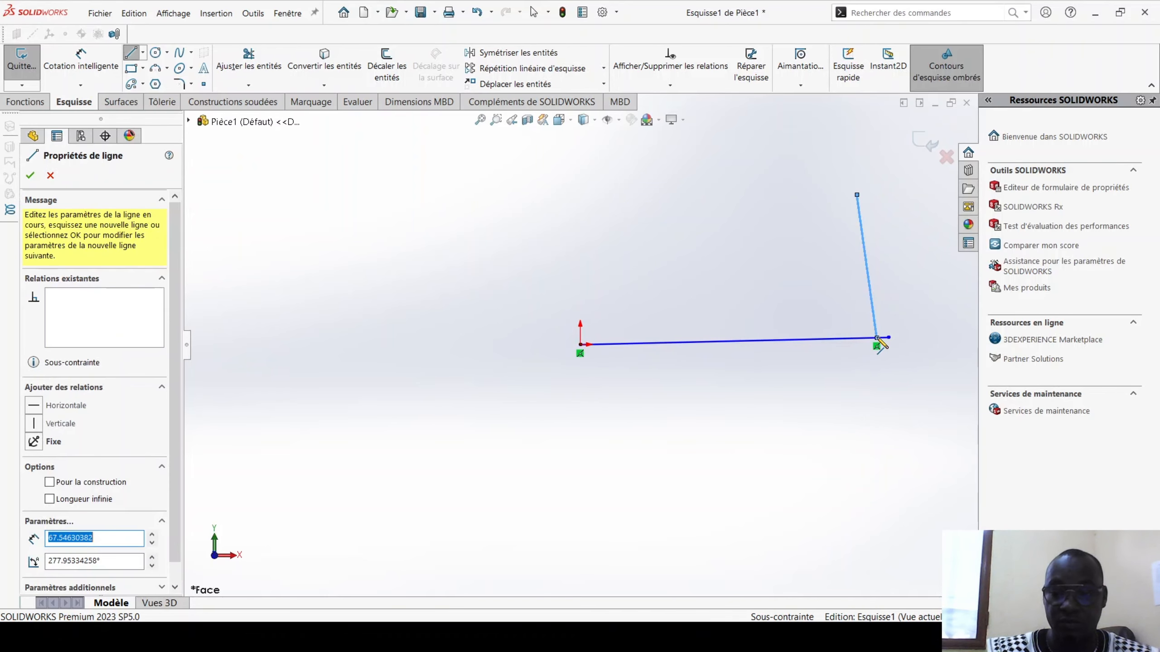
key(Escape)
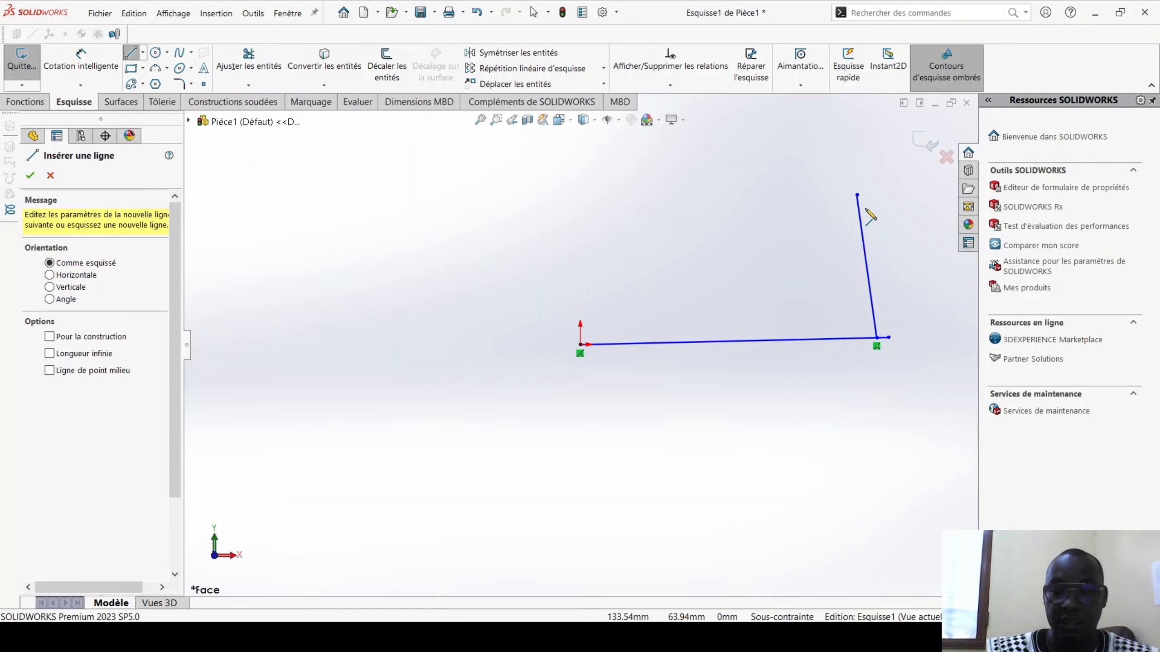
click(860, 212)
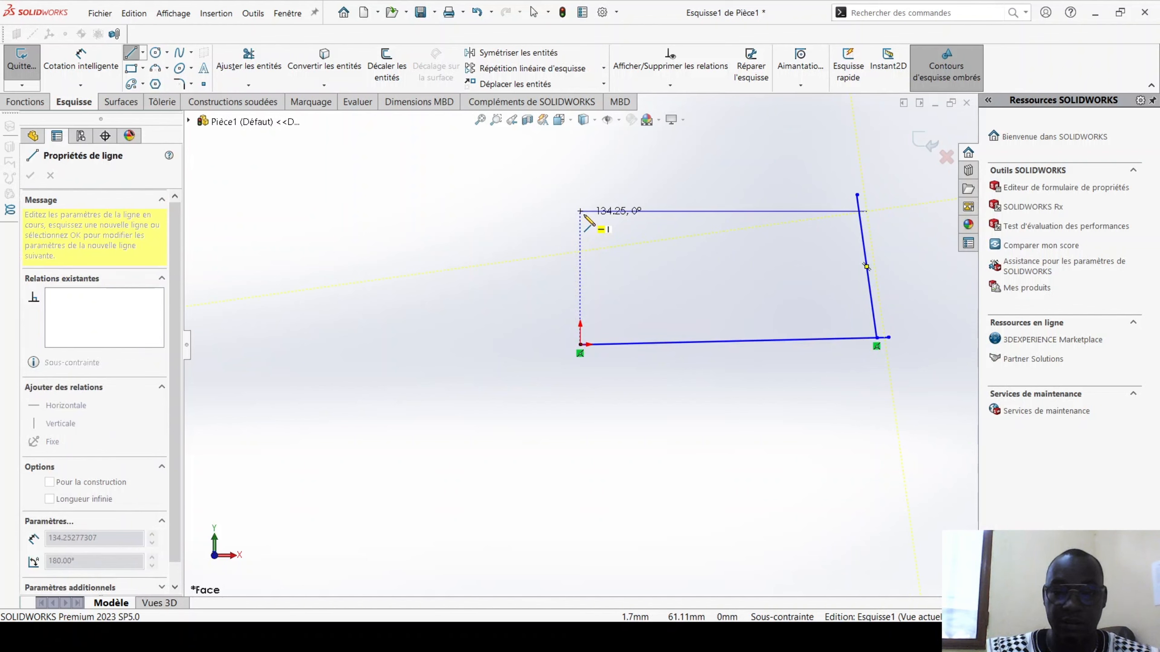
click(580, 211)
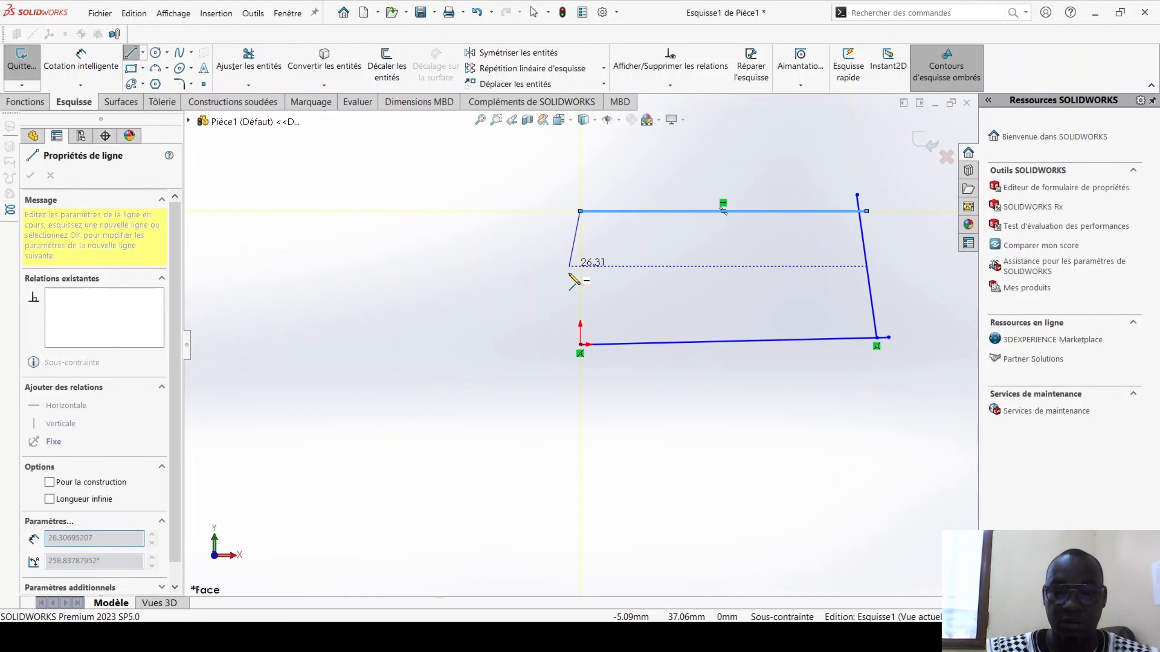
double_click(582, 213)
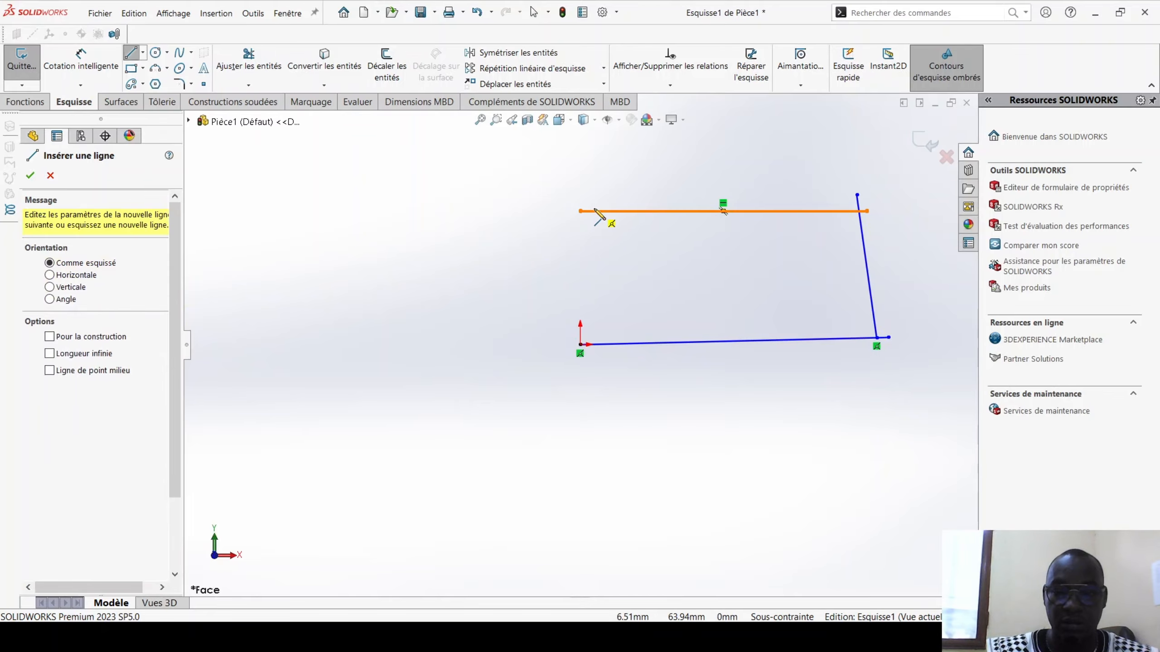
Draw a slanted left side about 68 mm long from just above the top line down to the origin, and finish the Line command
click(595, 202)
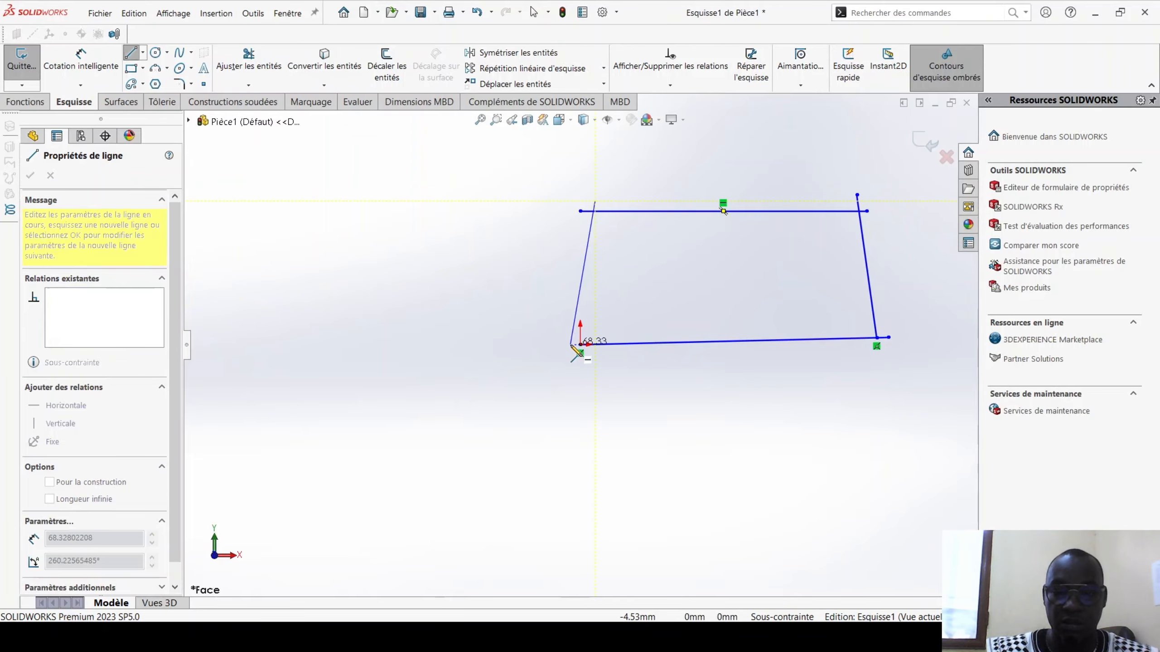
click(580, 345)
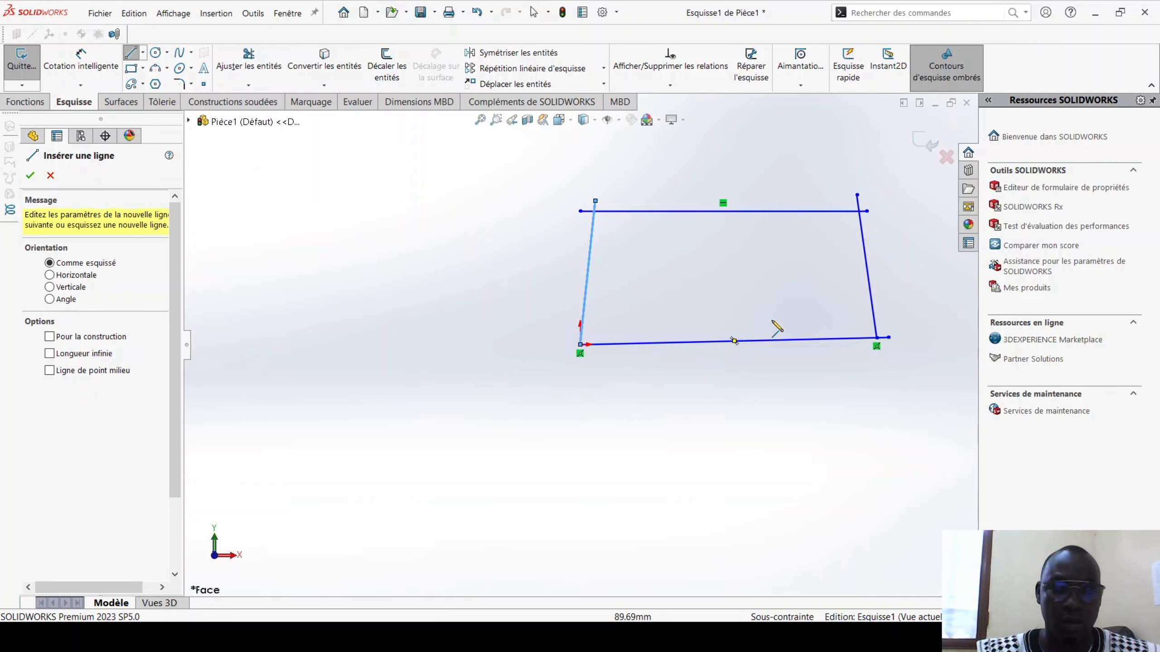
click(31, 176)
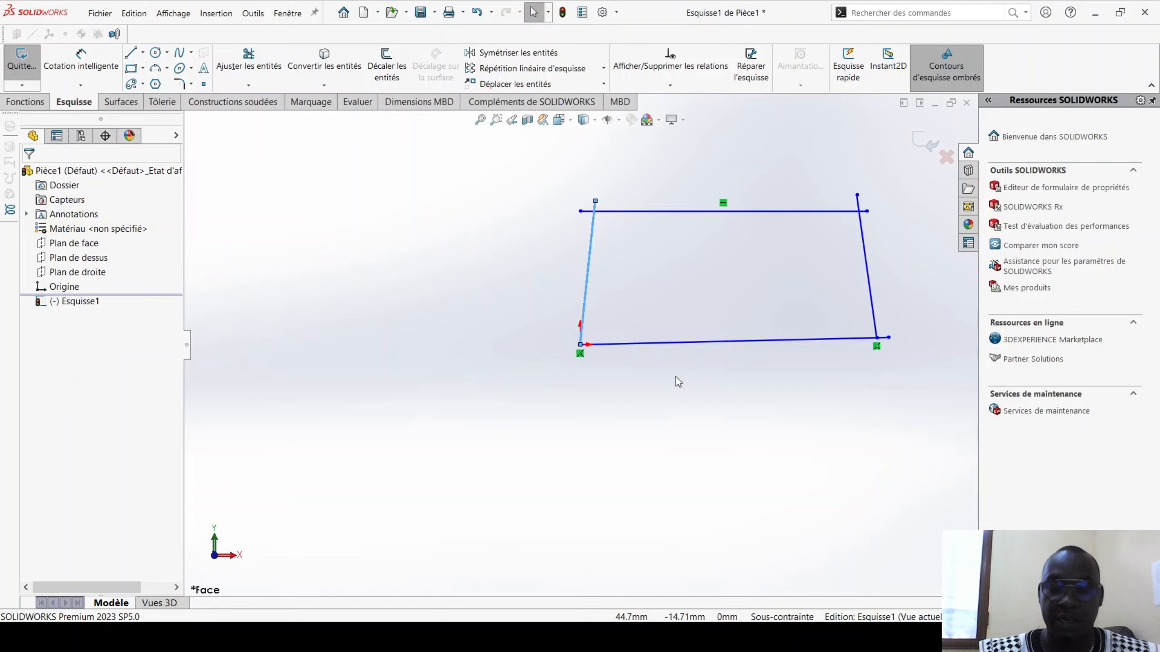
click(702, 397)
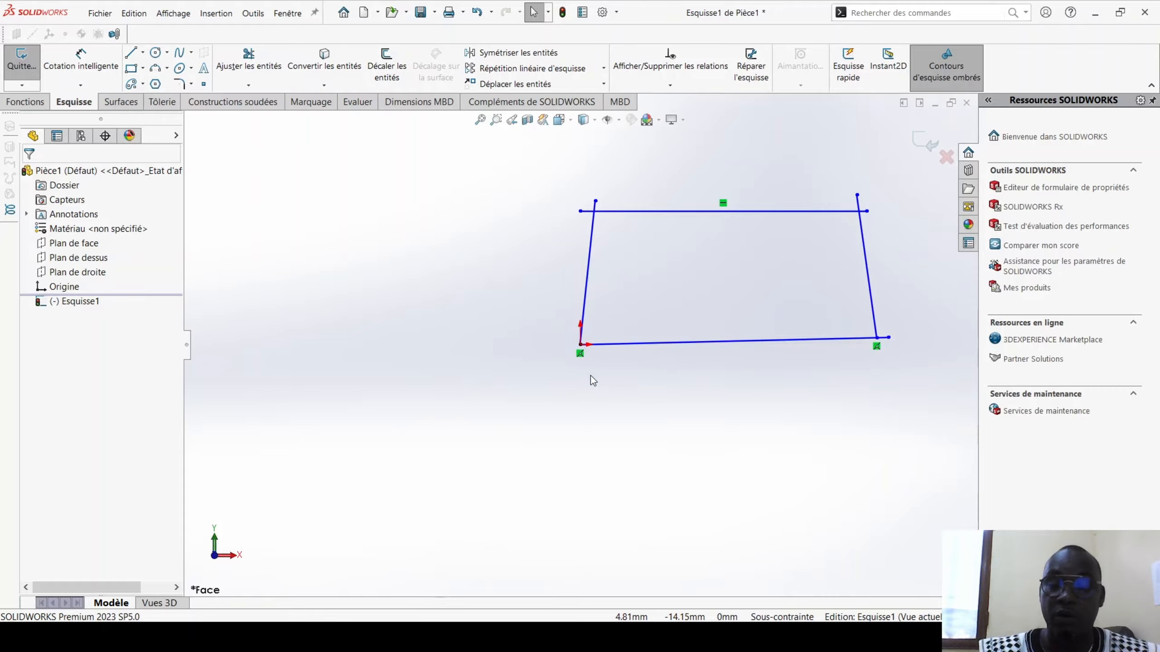
Add a horizontal relation to the base line and a vertical relation to the right side line
click(686, 343)
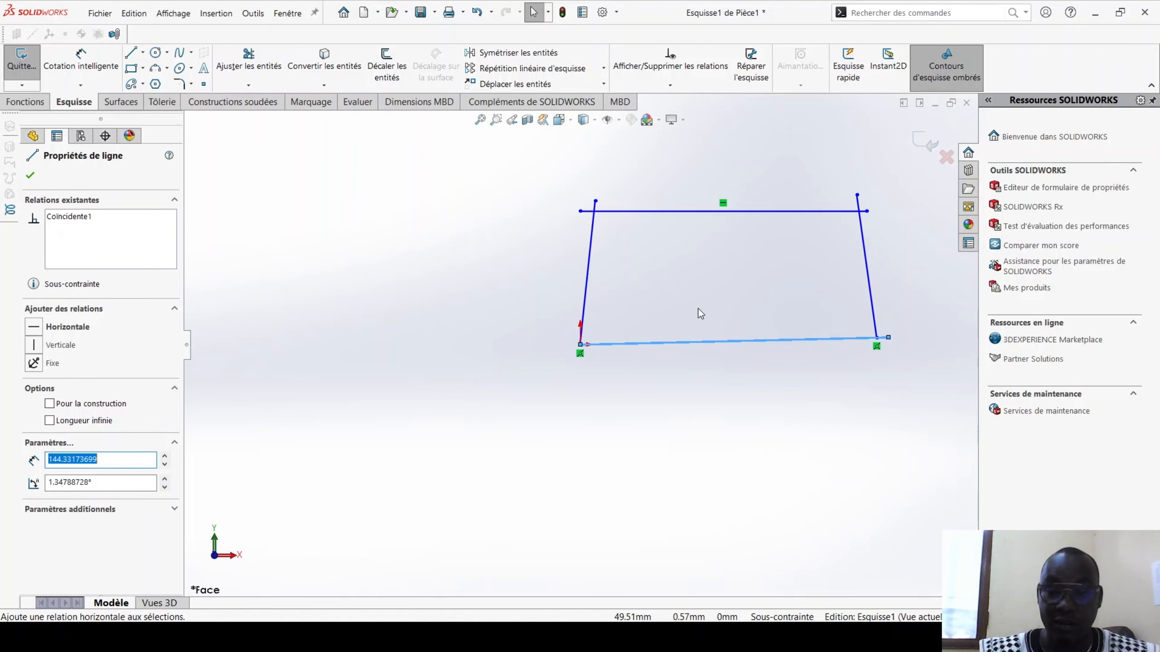
key(h)
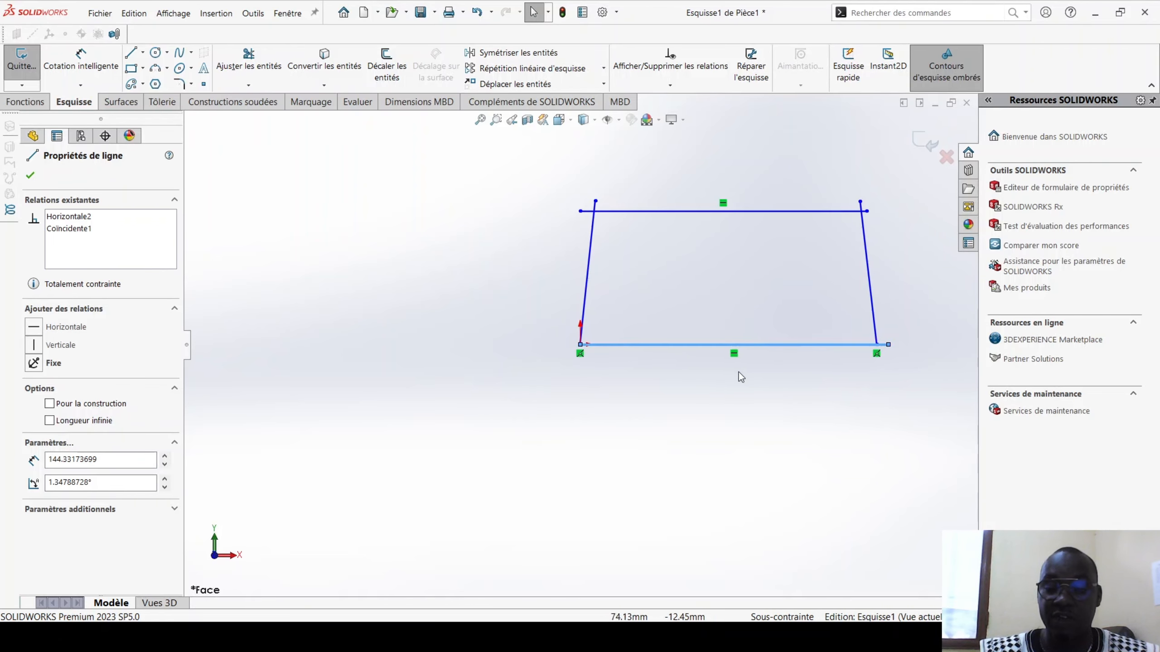
click(769, 376)
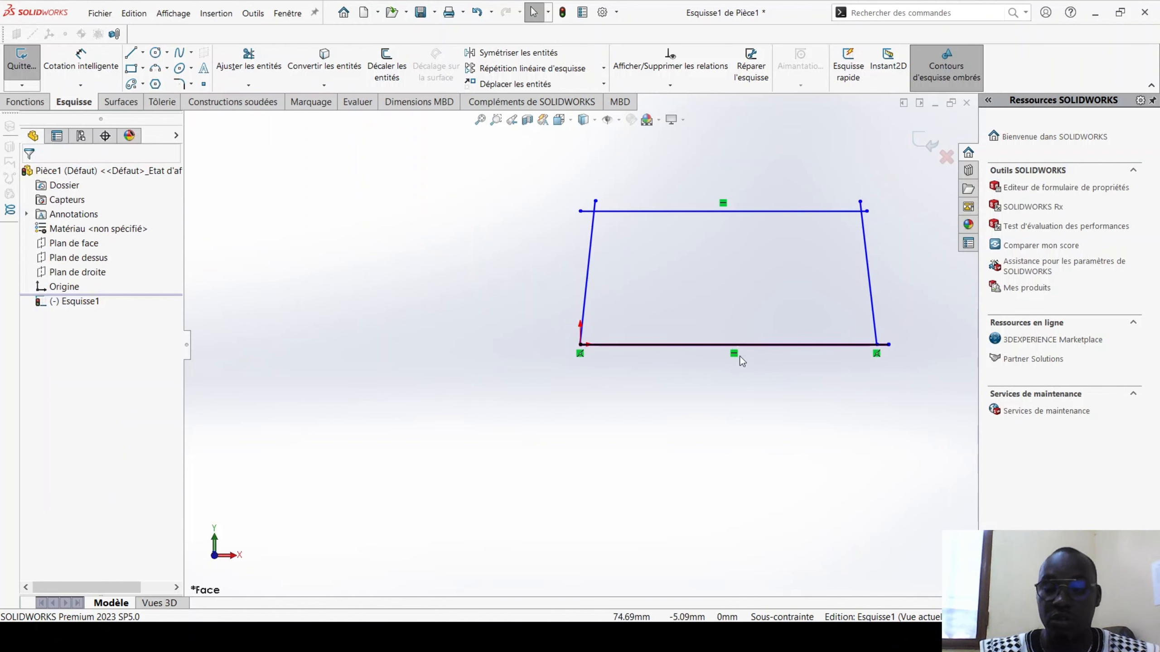
click(867, 262)
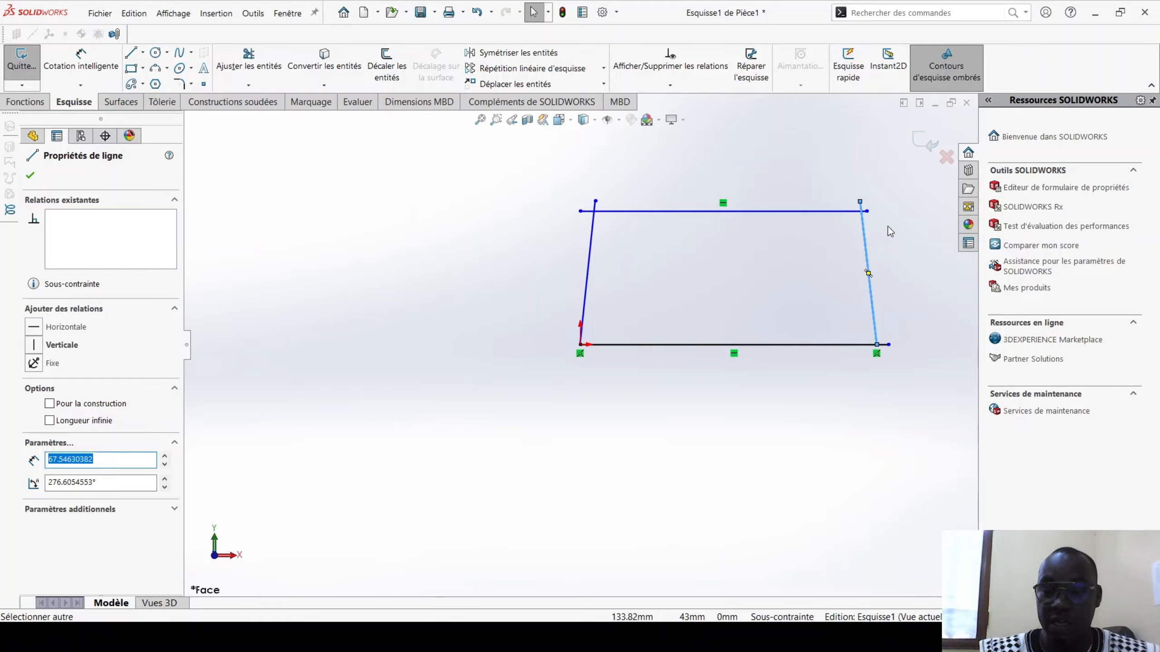
click(33, 345)
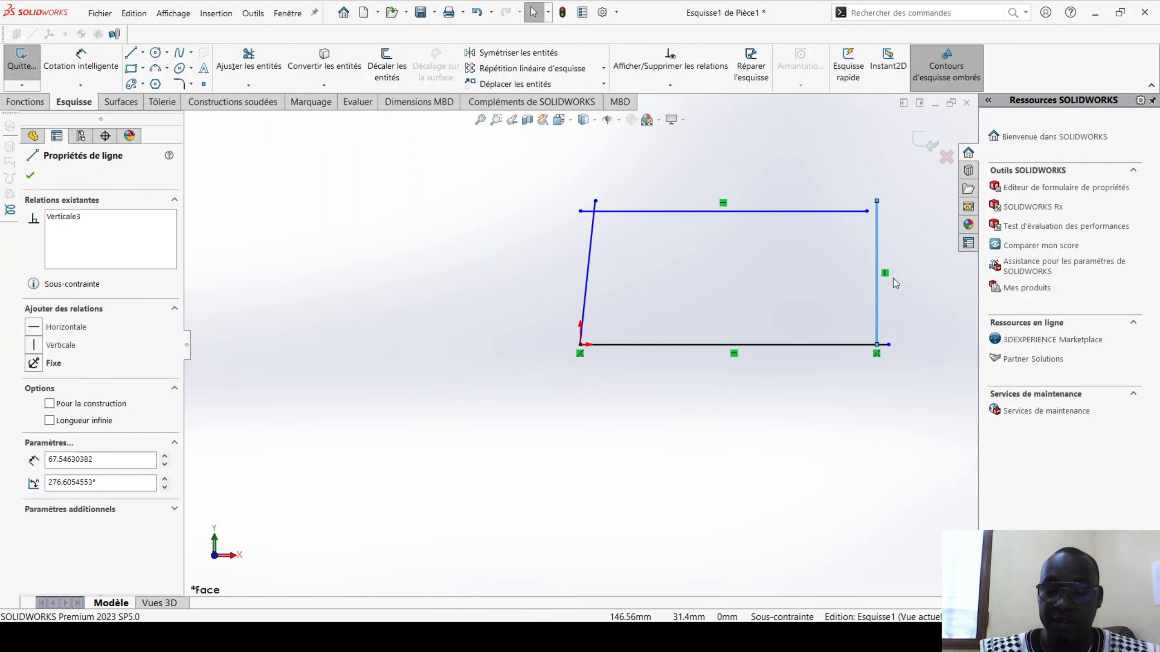
click(912, 276)
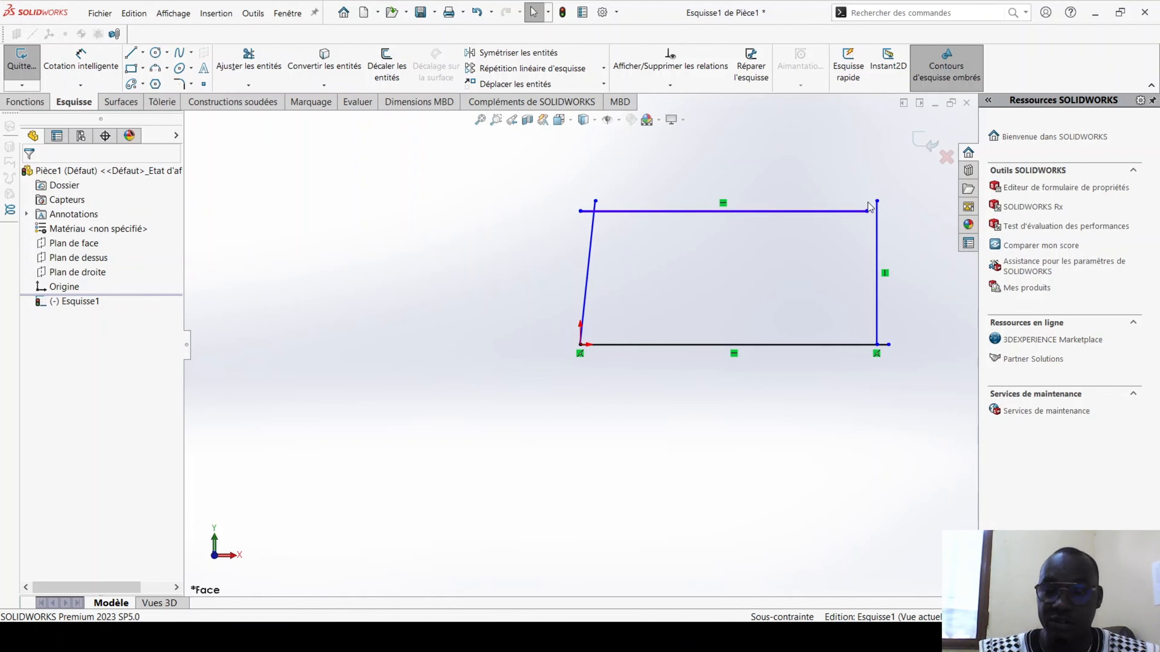
Attach the top line's right endpoint to the right side line and make the left side line vertical
drag(867, 212, 877, 210)
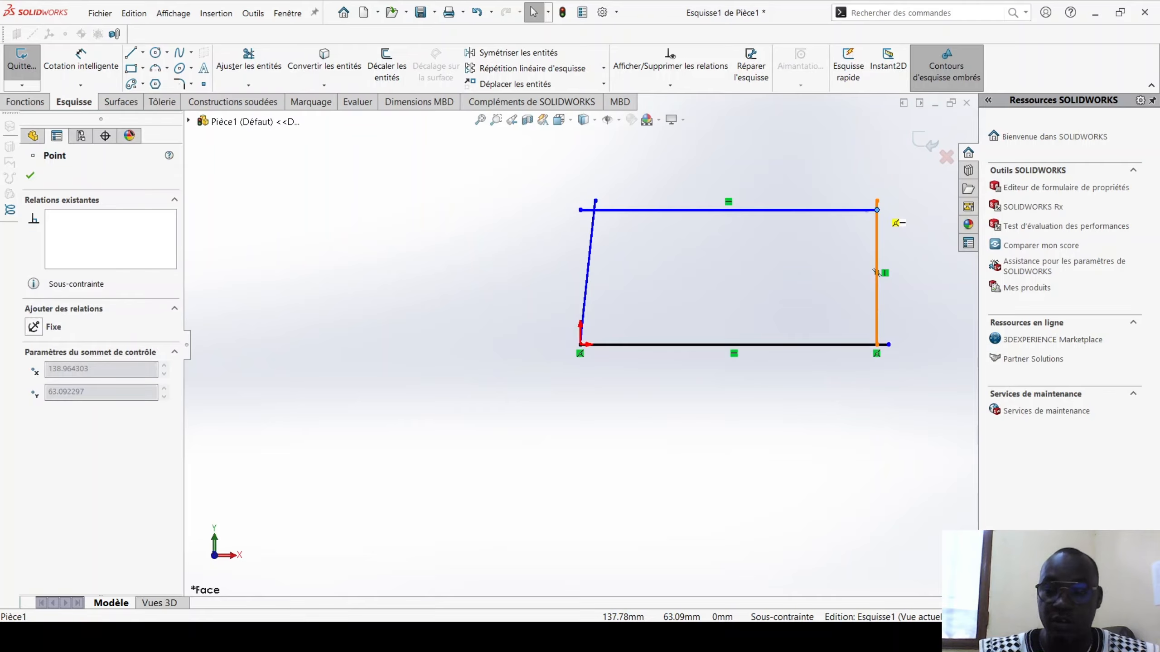
click(906, 237)
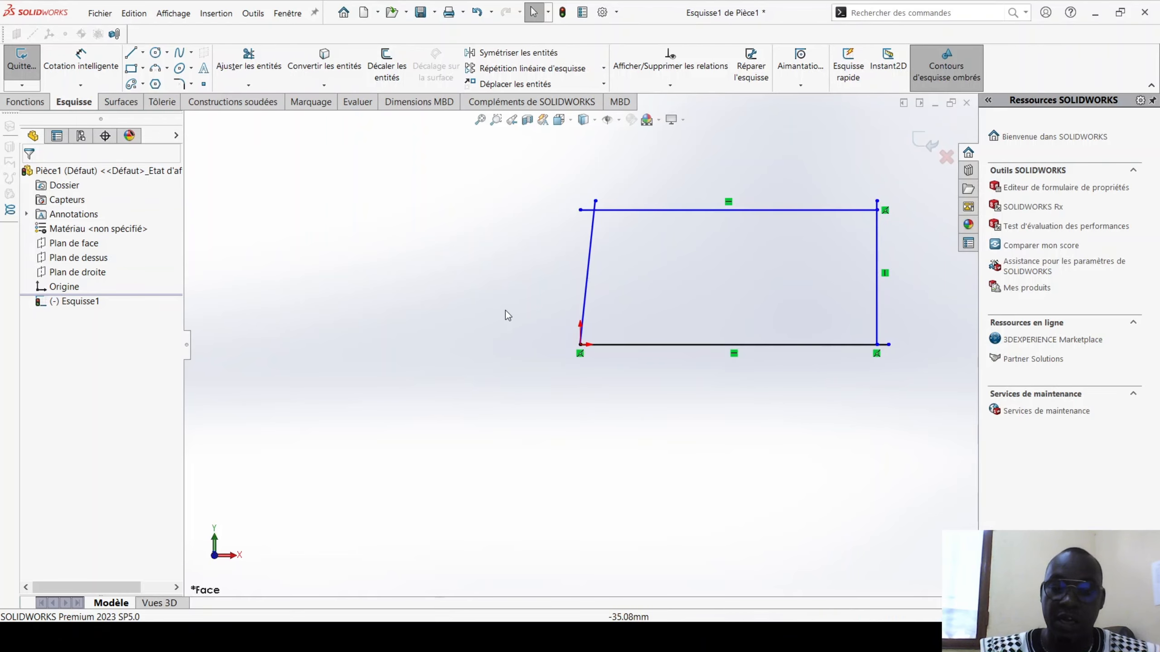
click(590, 270)
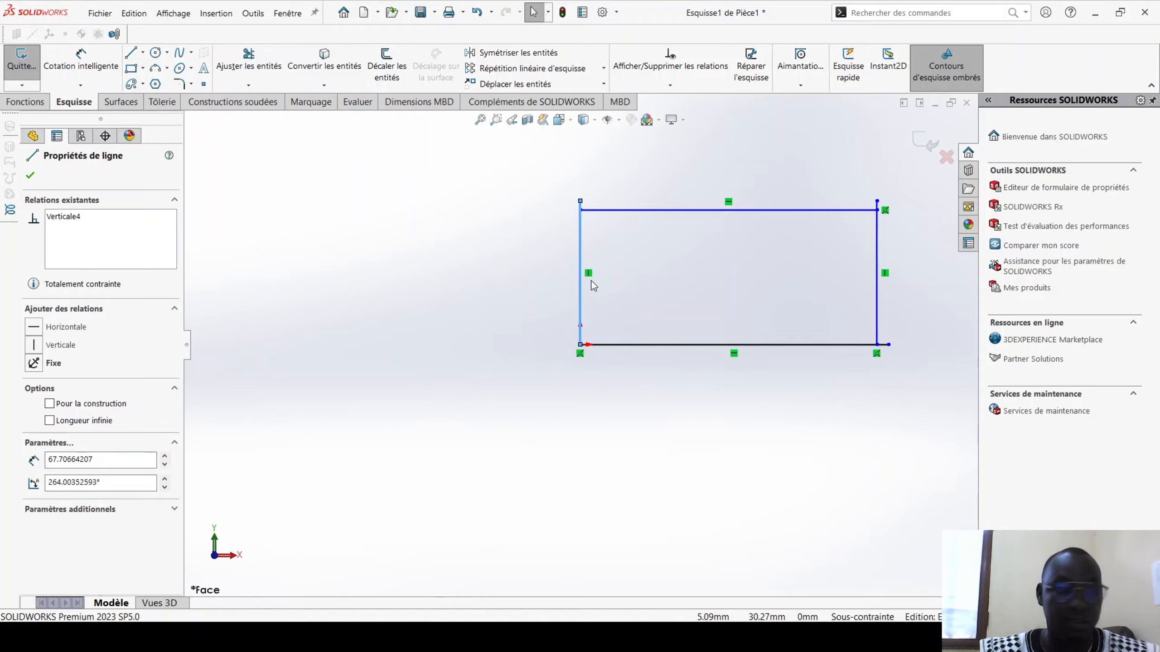
click(627, 303)
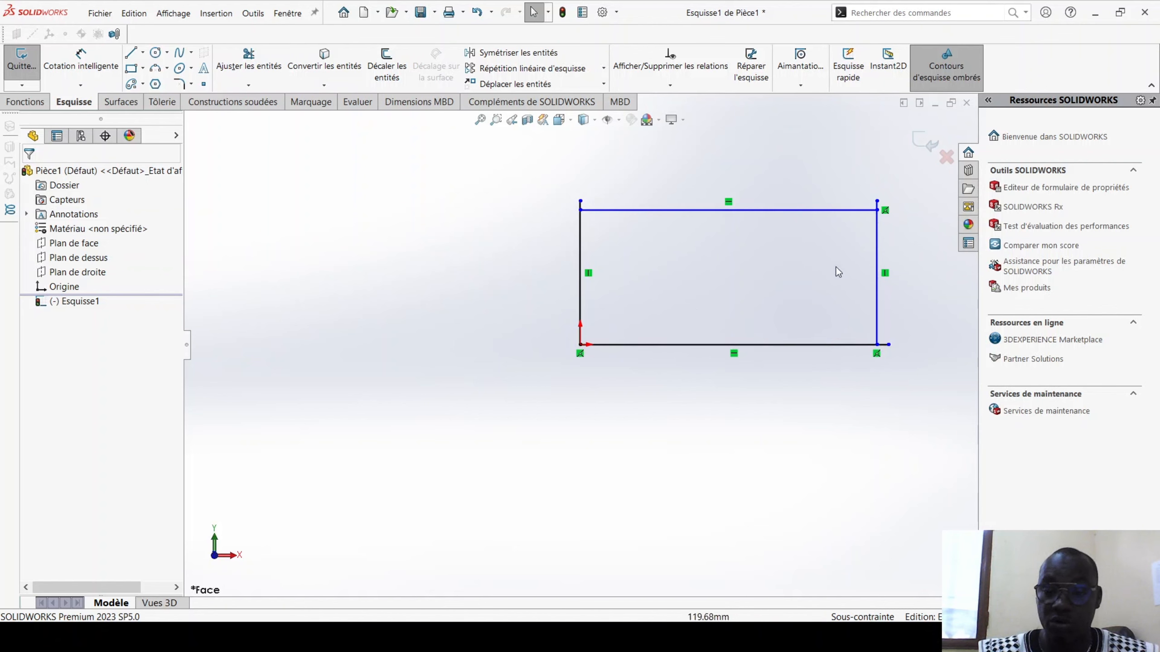
Merge the base line's overhanging right endpoint with the lower endpoint of the right side line
scroll(839, 258, down, 2)
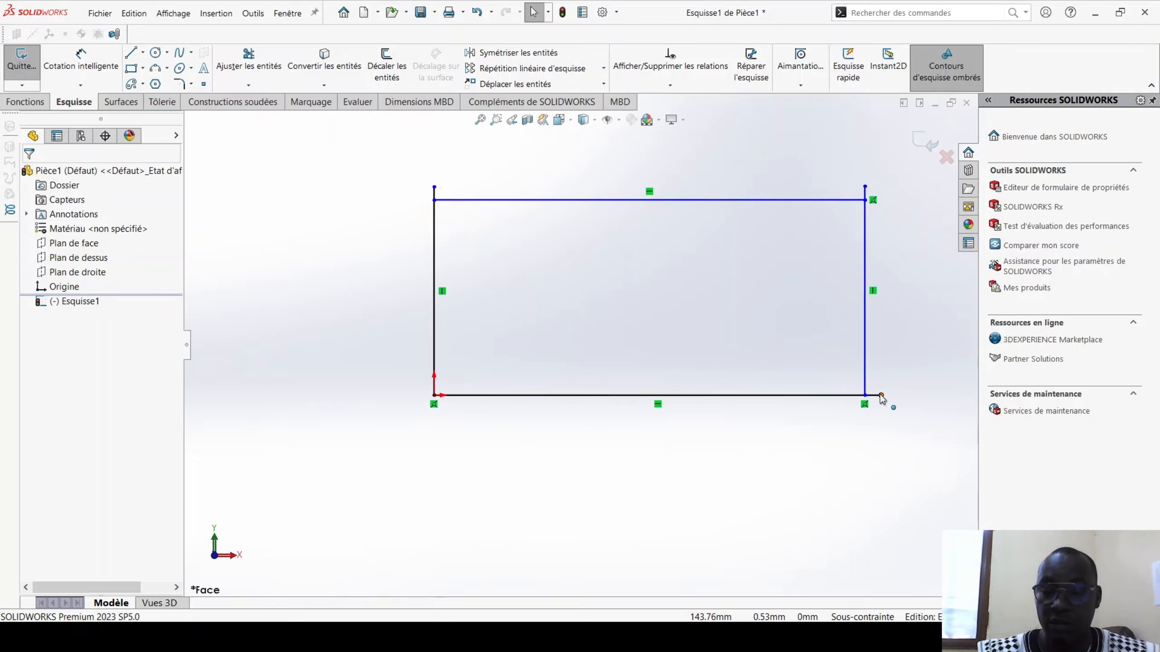
drag(880, 394, 864, 394)
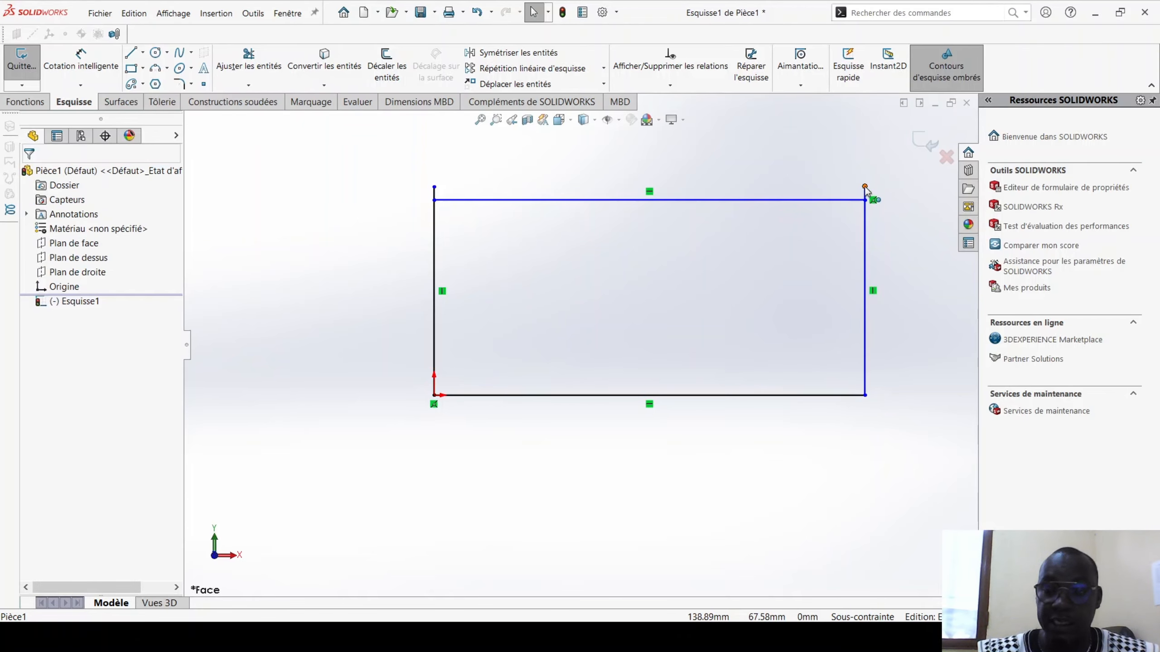
Merge the side lines' overhanging upper endpoints with the top line's endpoints and drag the closed rectangle's upper-right corner slightly
drag(865, 187, 866, 204)
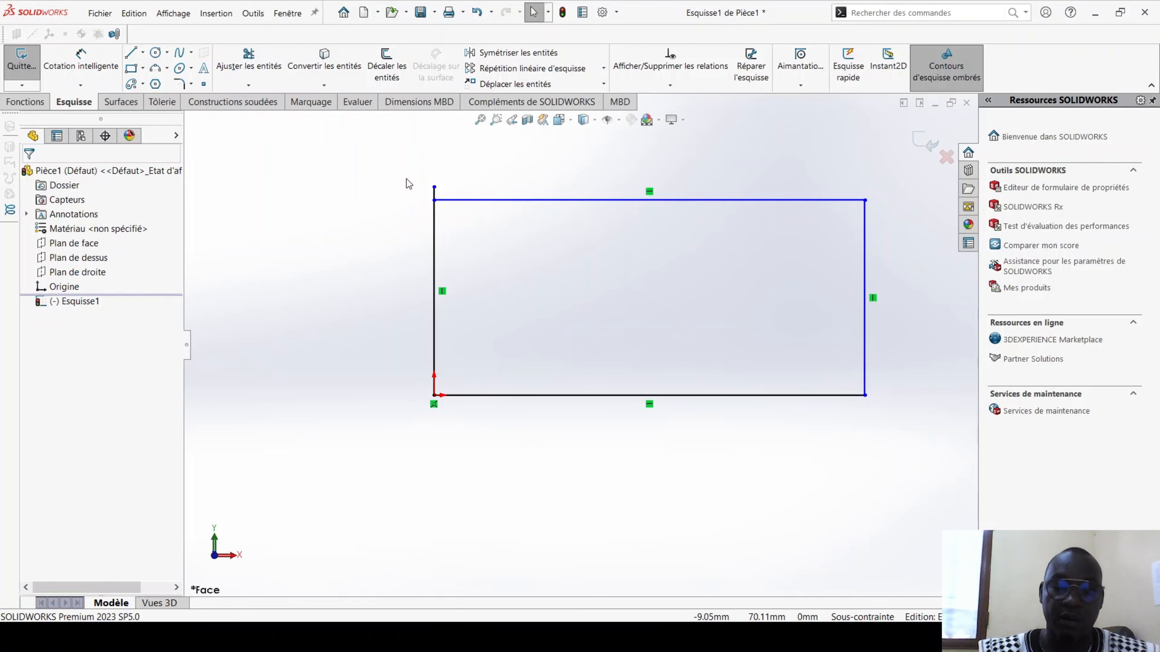
drag(433, 186, 433, 204)
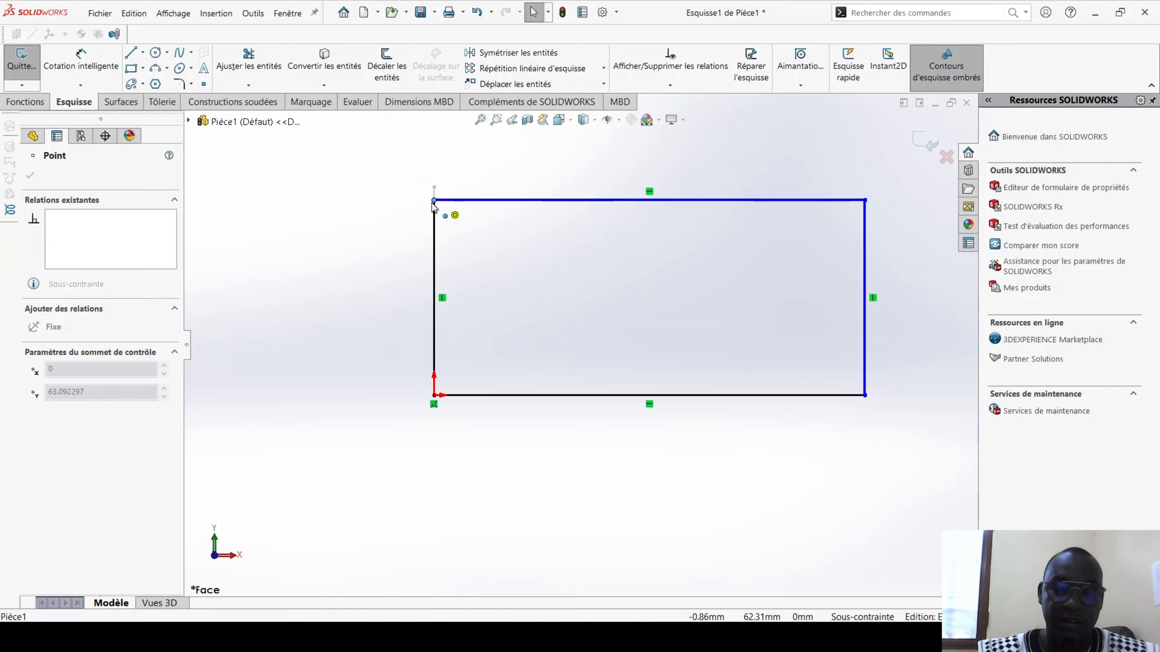
click(512, 230)
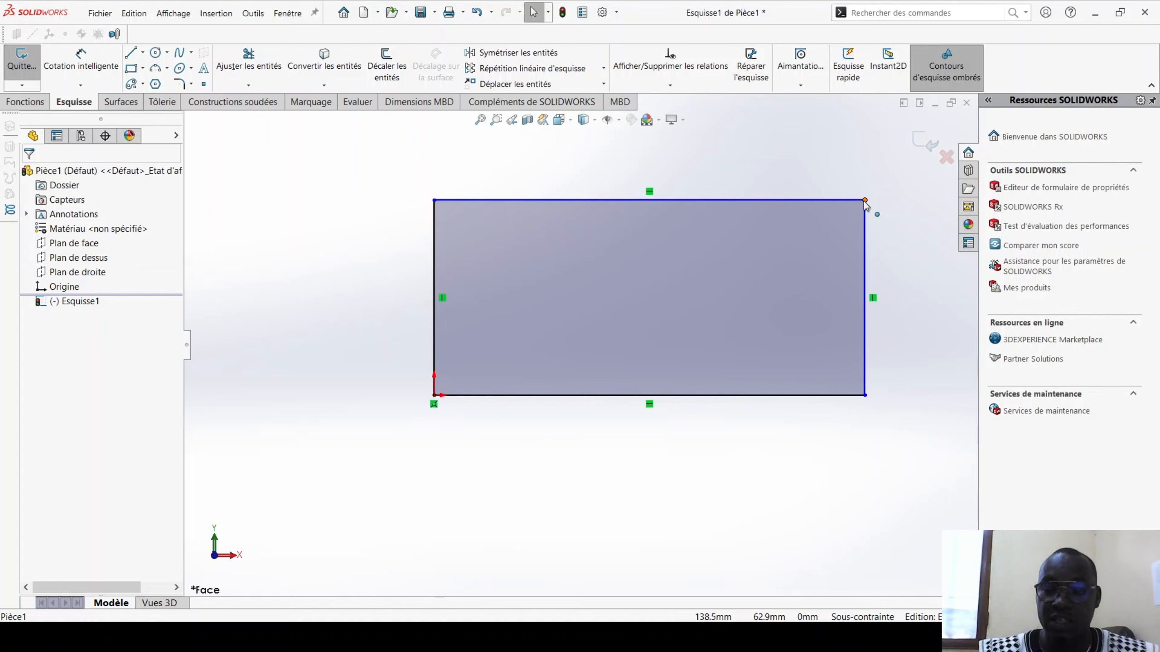
mouse_move(865, 201)
mouse_down()
mouse_move(866, 182)
mouse_move(850, 226)
mouse_move(868, 178)
mouse_move(860, 165)
mouse_move(881, 137)
mouse_move(860, 148)
mouse_move(858, 241)
mouse_move(858, 188)
mouse_move(855, 227)
mouse_move(952, 226)
mouse_move(915, 248)
mouse_move(860, 215)
mouse_move(857, 197)
mouse_move(886, 205)
mouse_move(845, 210)
mouse_move(881, 206)
mouse_move(866, 206)
mouse_up()
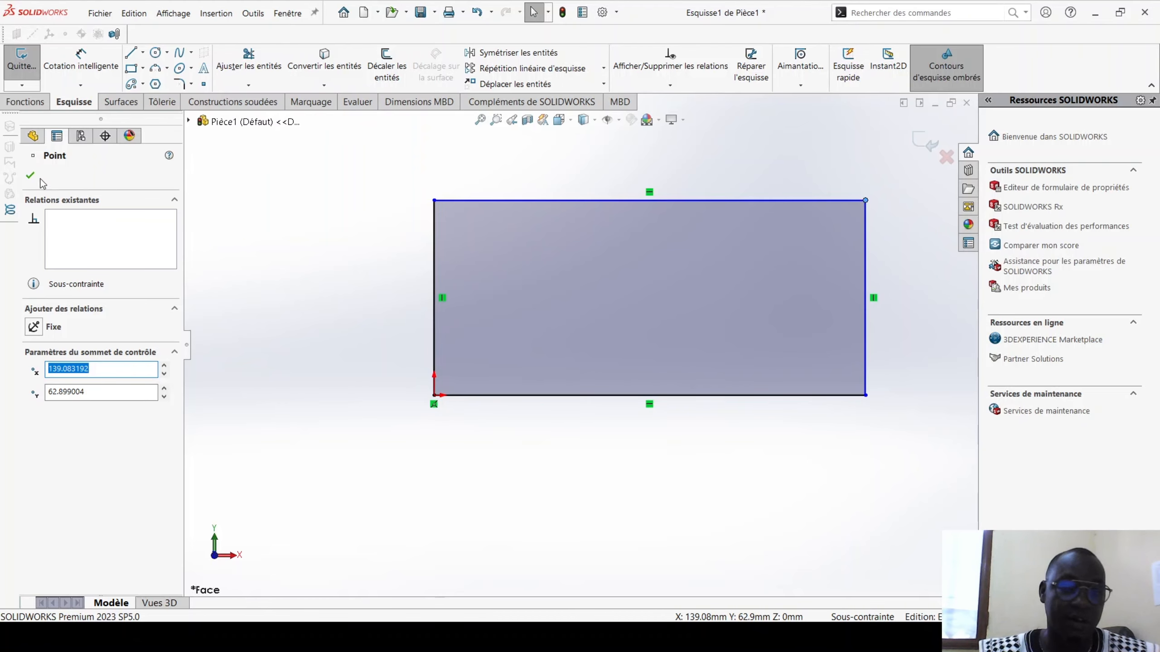
Dimension the distance between the rectangle's two vertical sides below the base line and set it to 100 mm
click(79, 65)
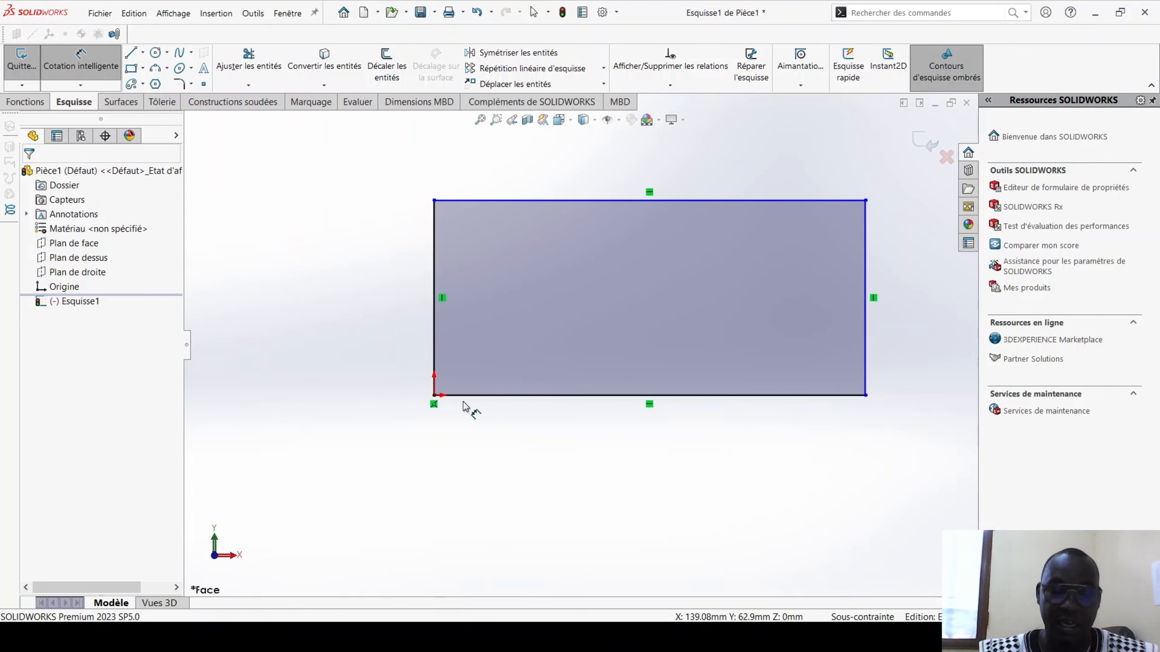
click(436, 363)
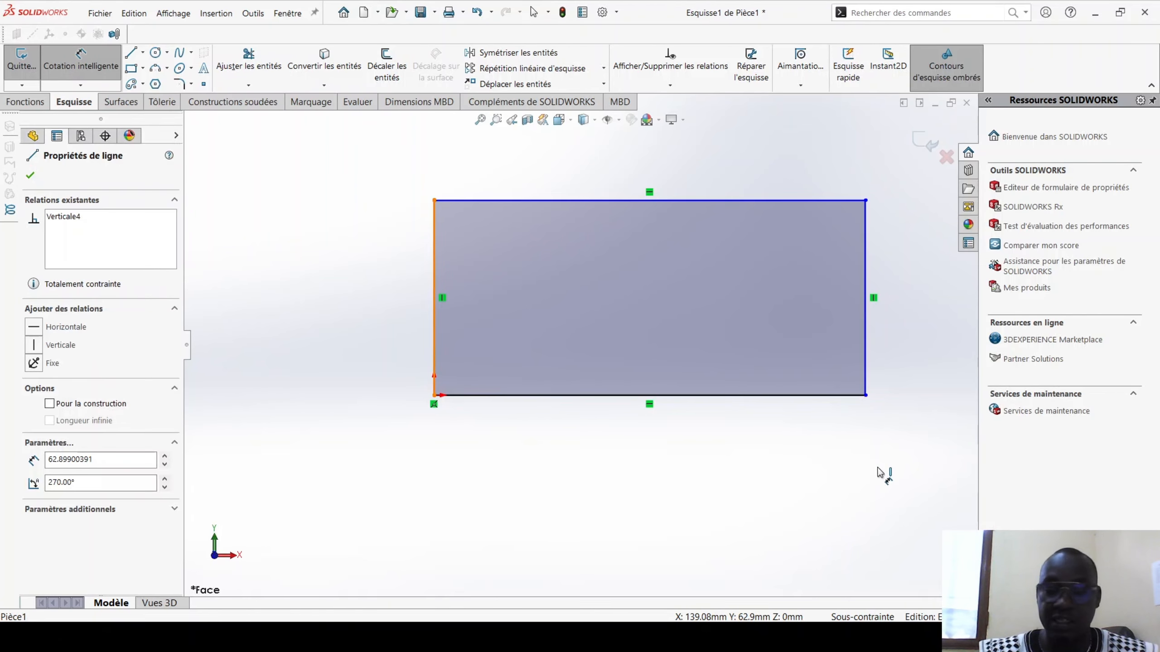
click(865, 386)
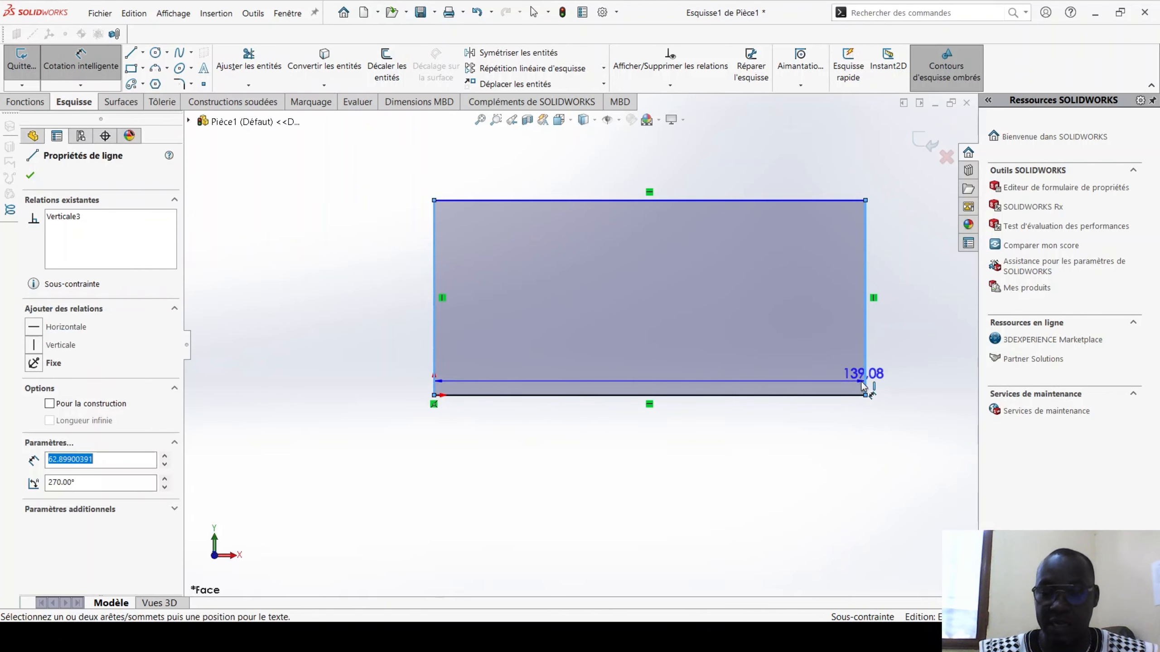
click(663, 457)
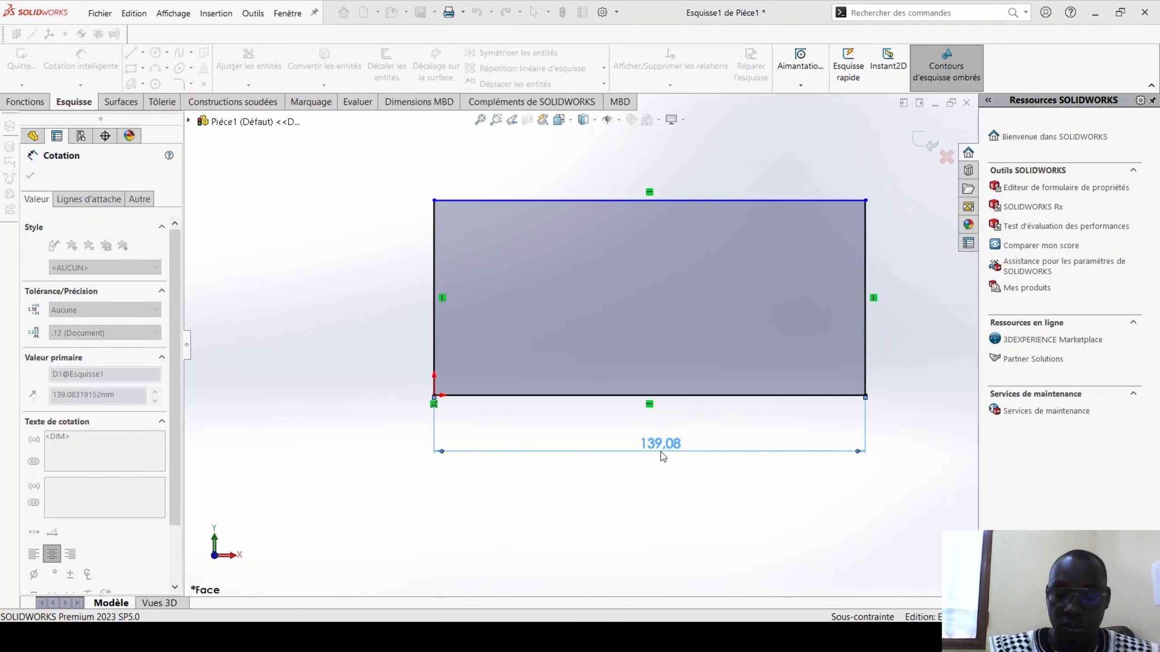
text(100)
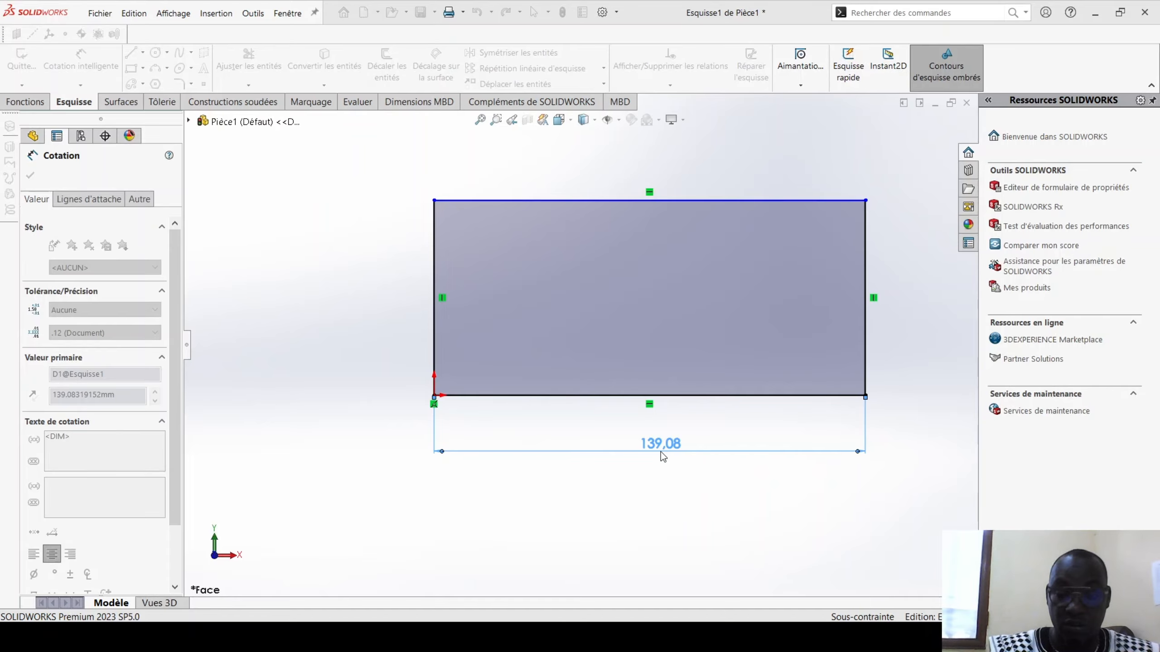
key(Return)
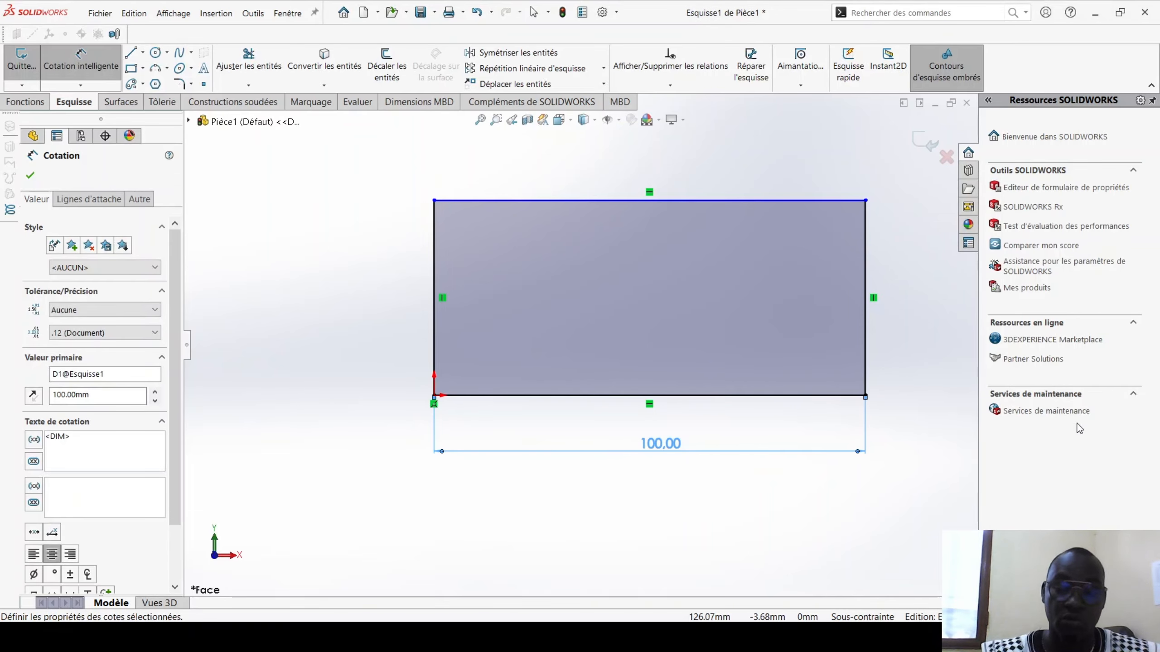
Dimension the distance between the top and base lines beside the left side, set it to 50 mm, and finish dimensioning
click(529, 201)
click(512, 396)
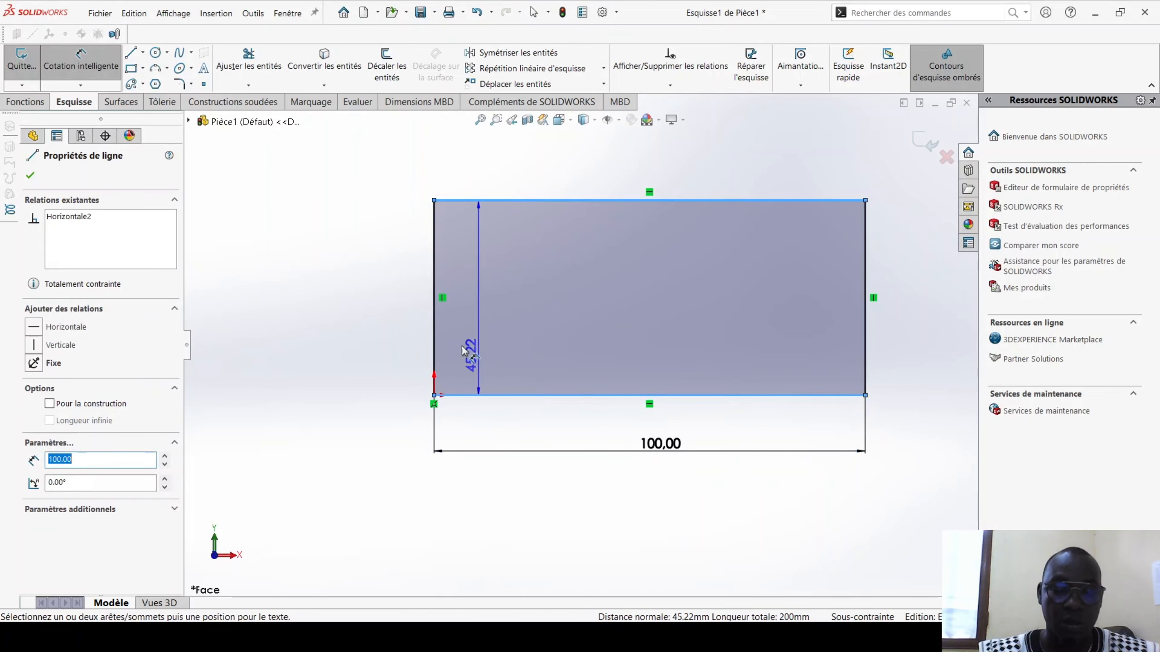
click(380, 322)
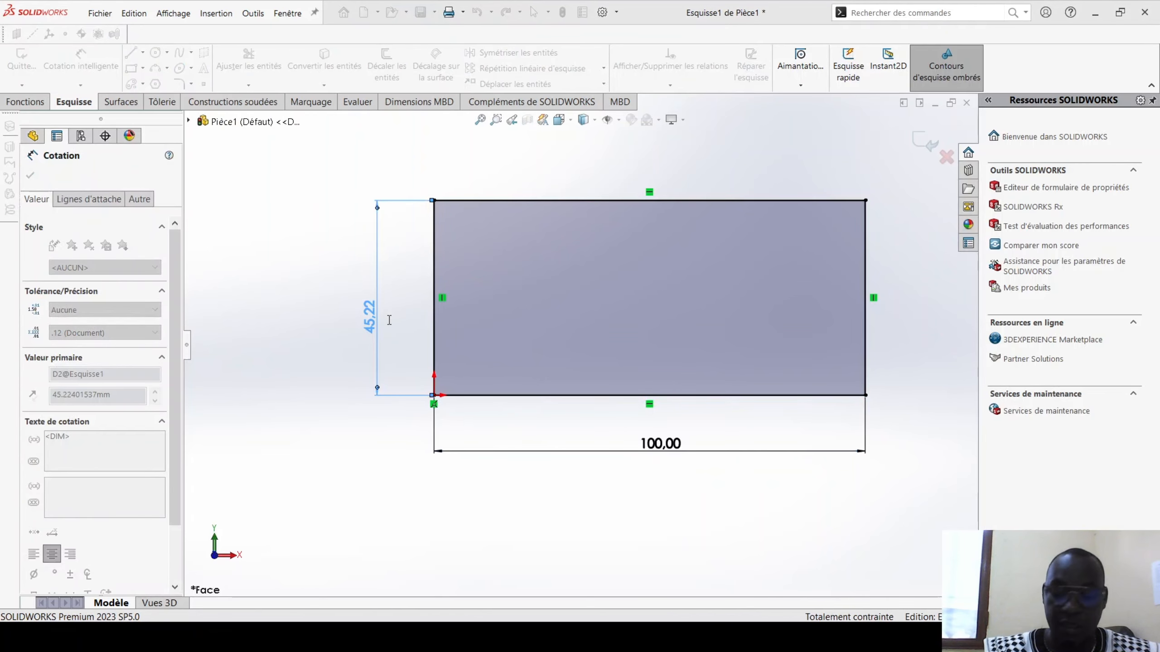
text(50)
key(Return)
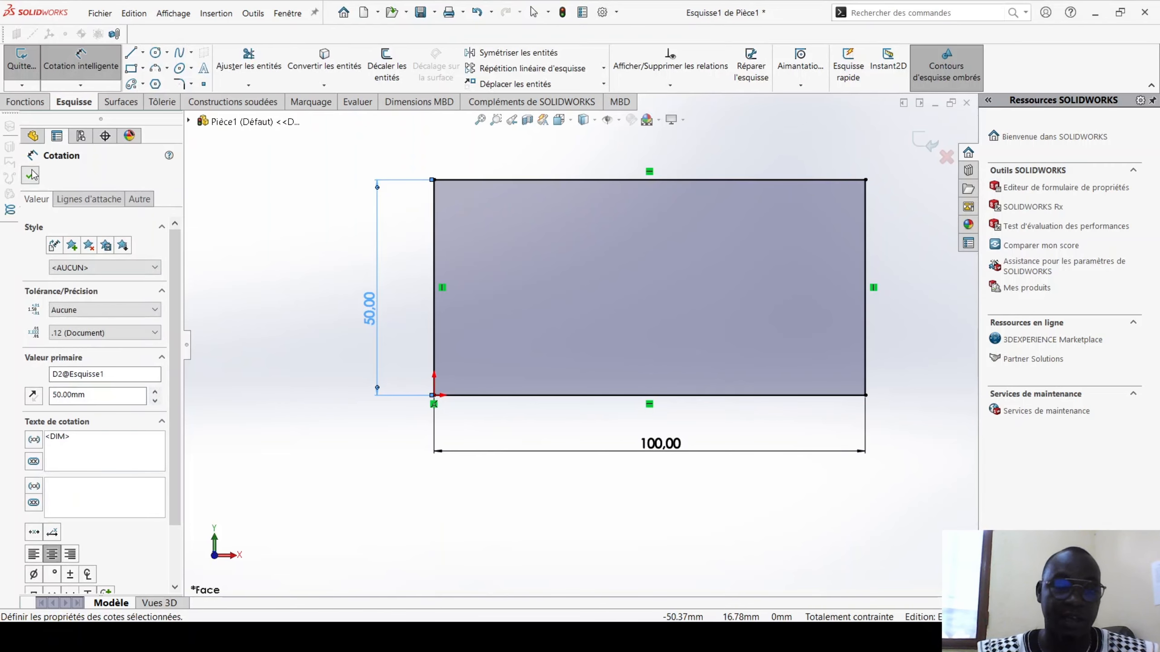
key(Escape)
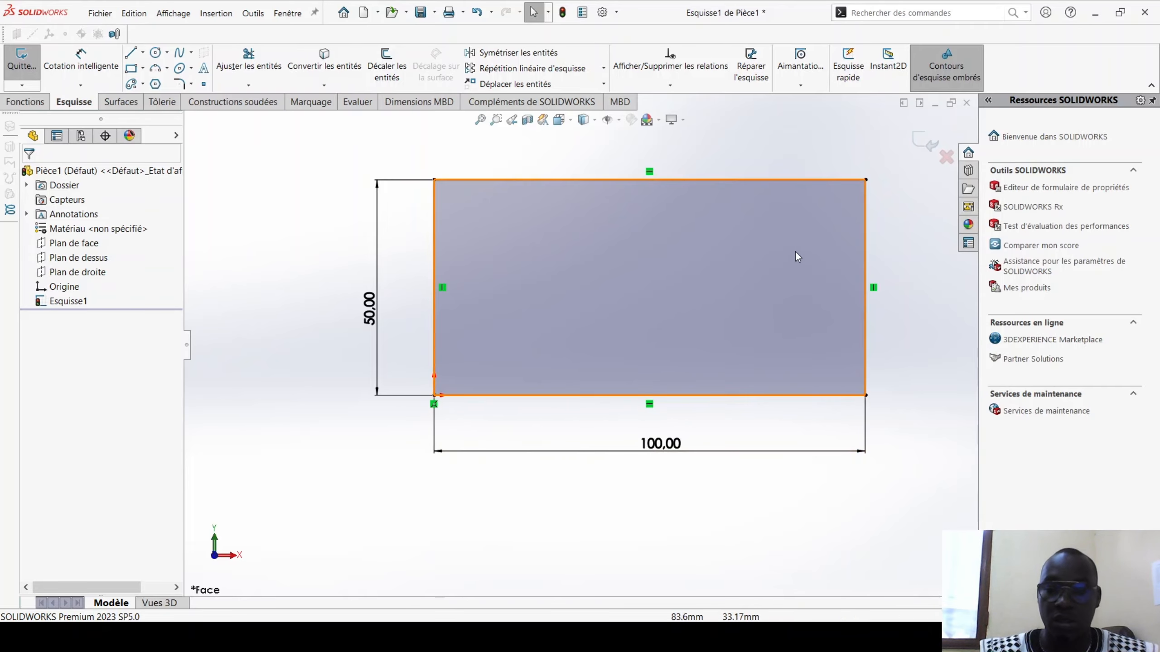
Try to move the dimensioned rectangle by its upper-right corner and top line to test its constraints
click(865, 180)
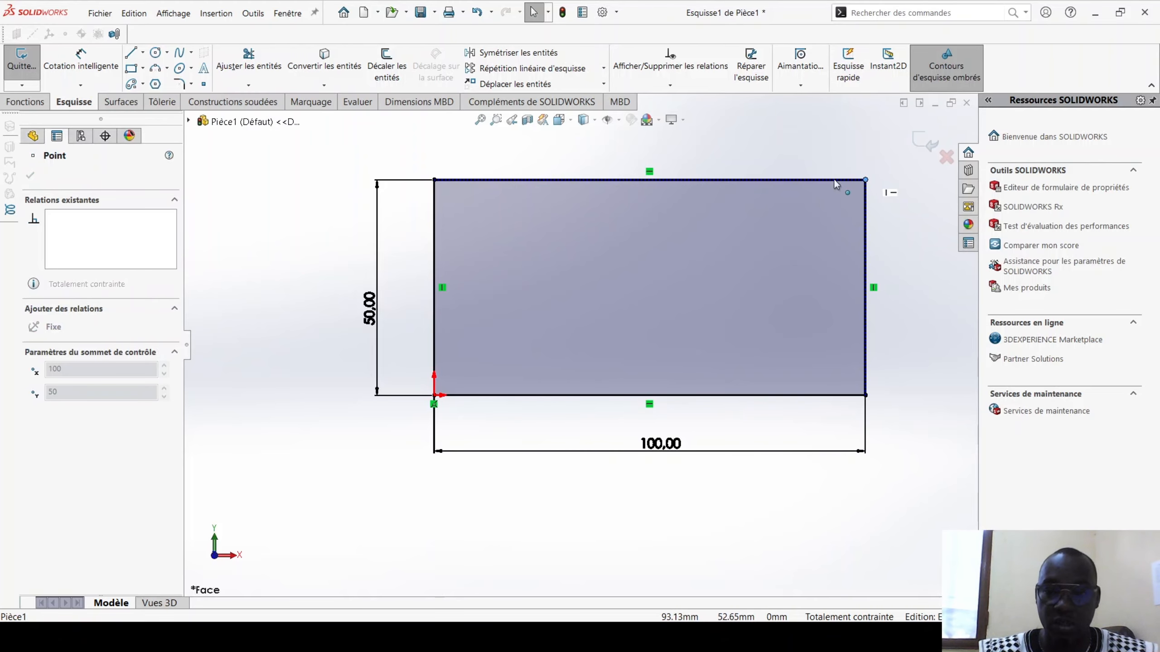
drag(816, 232, 817, 169)
key(Escape)
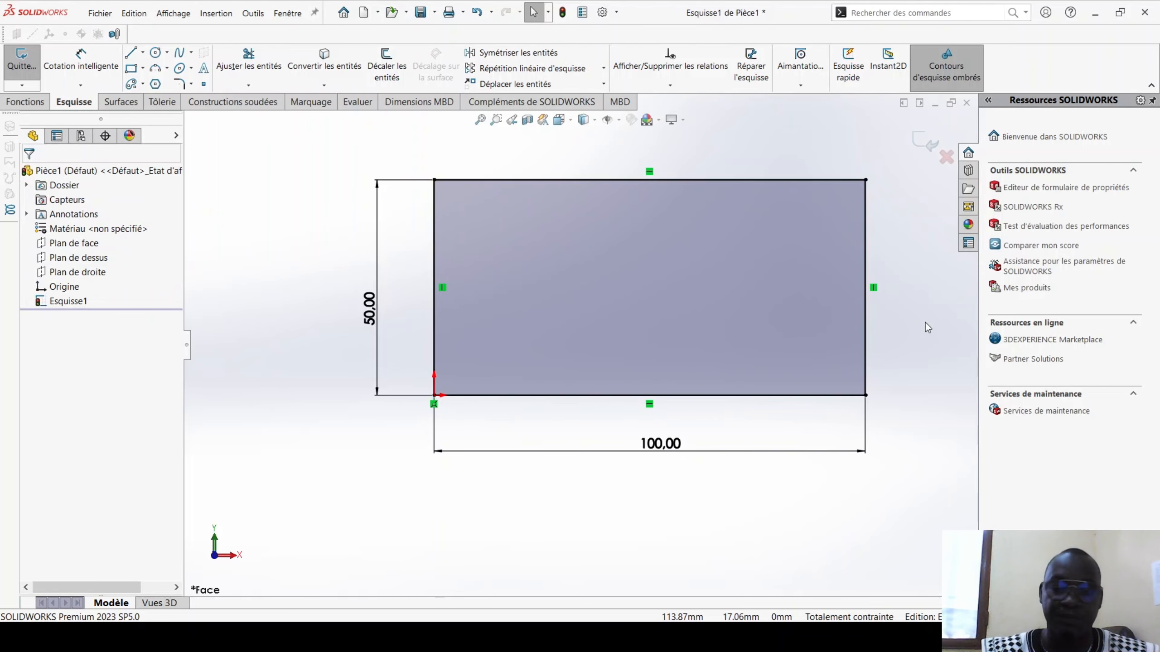